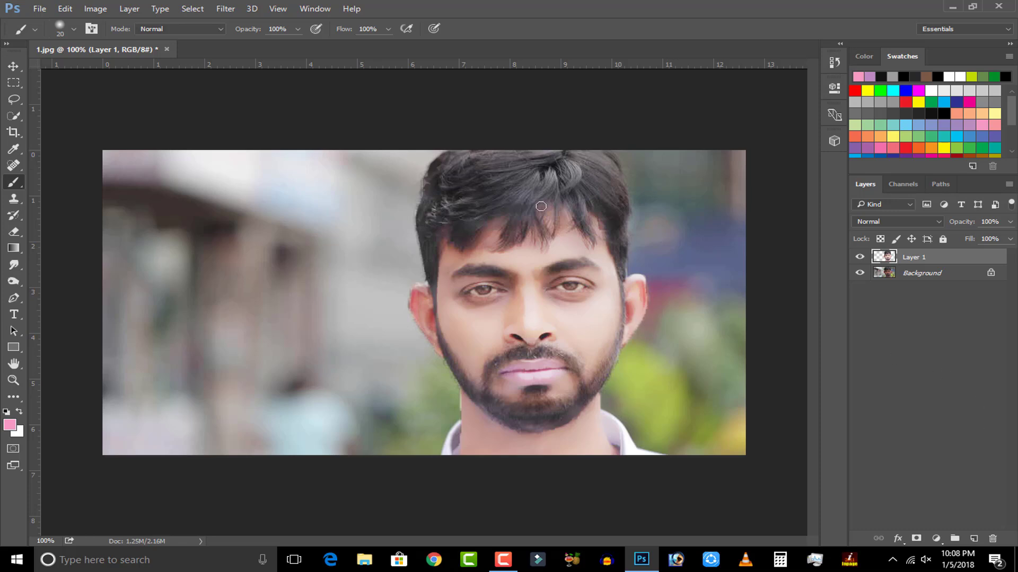
Compare the portrait before and after the skin retouch by toggling Layer 1's visibility.
left_click(860, 257)
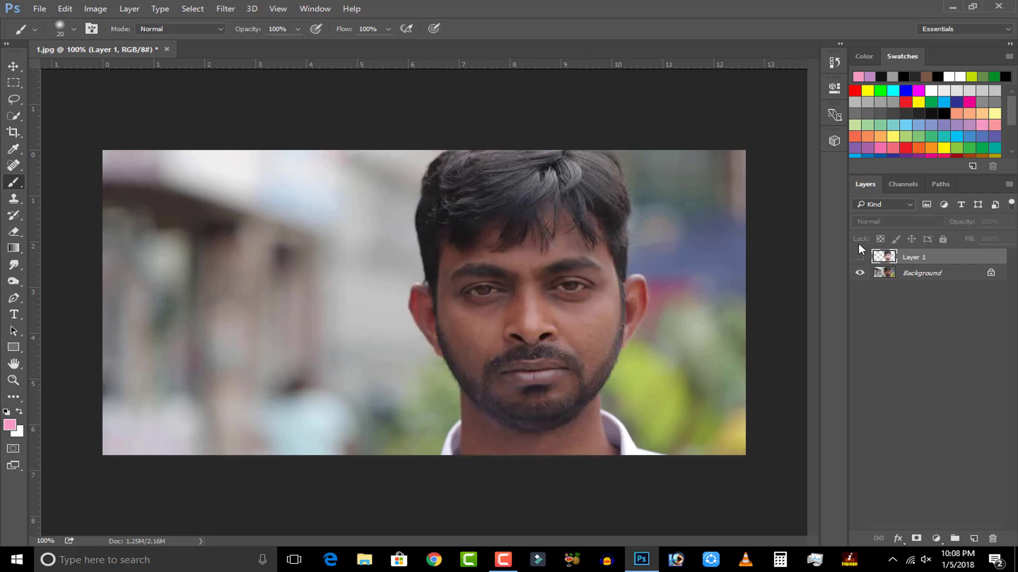
left_click(859, 258)
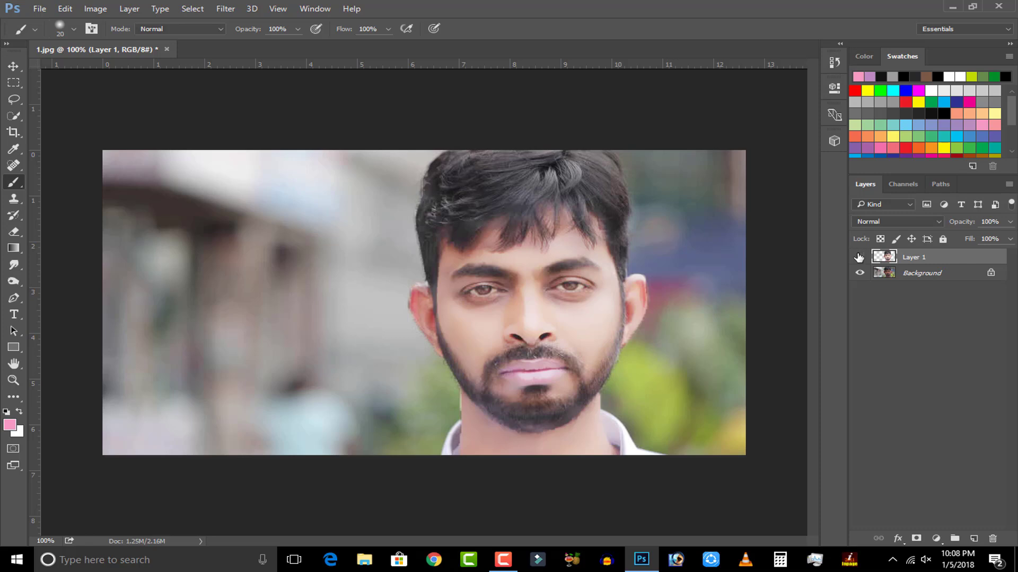
left_click(859, 257)
left_click(859, 257)
left_click(859, 258)
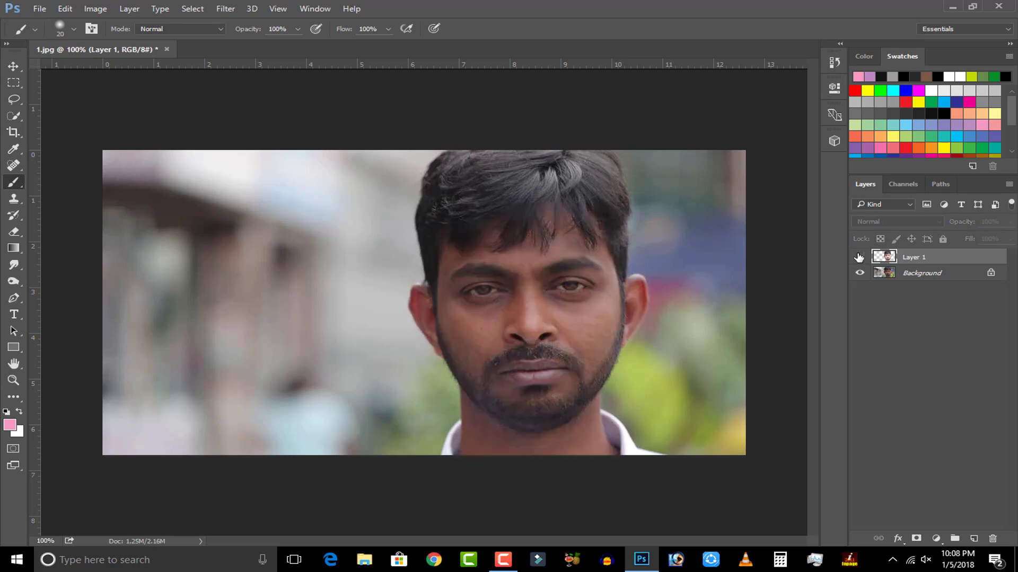
left_click(859, 257)
left_click(859, 257)
left_click(859, 257)
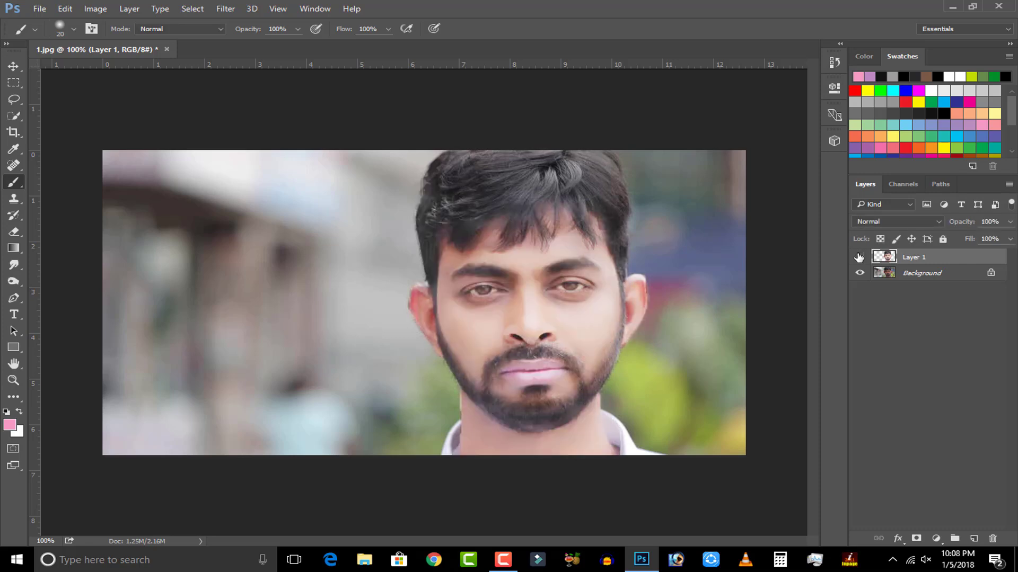
left_click(859, 258)
Delete Layer 1 and close 1.jpg without saving the changes.
left_click(991, 539)
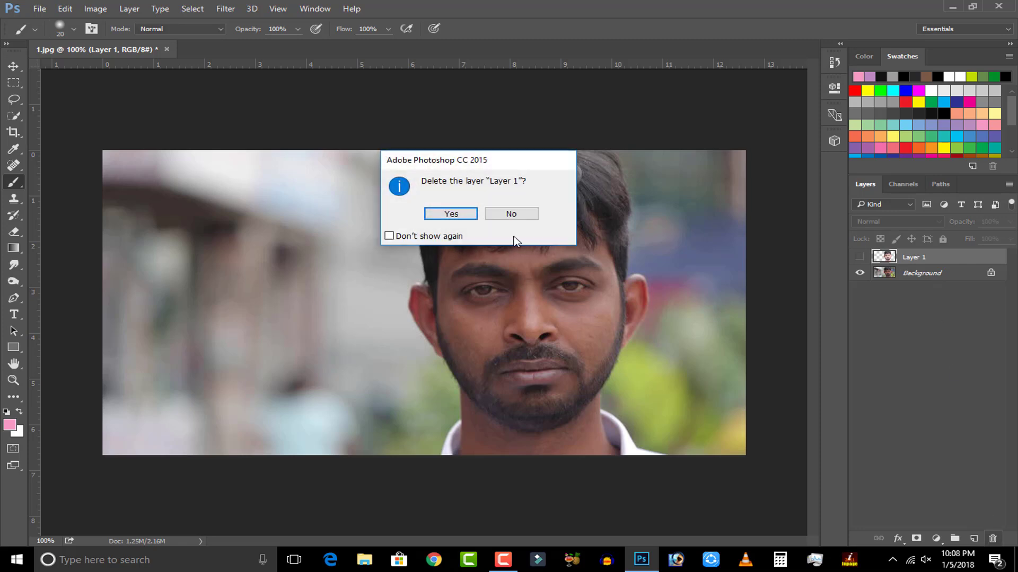
left_click(449, 214)
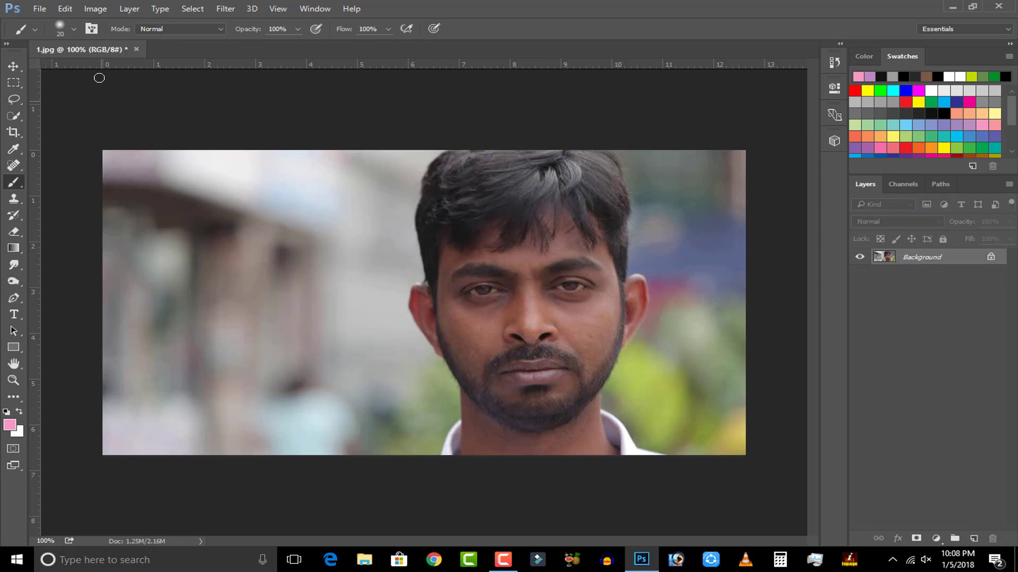
left_click(136, 49)
left_click(498, 214)
Open the original portrait image 1 from the Desktop folder.
double_click(496, 216)
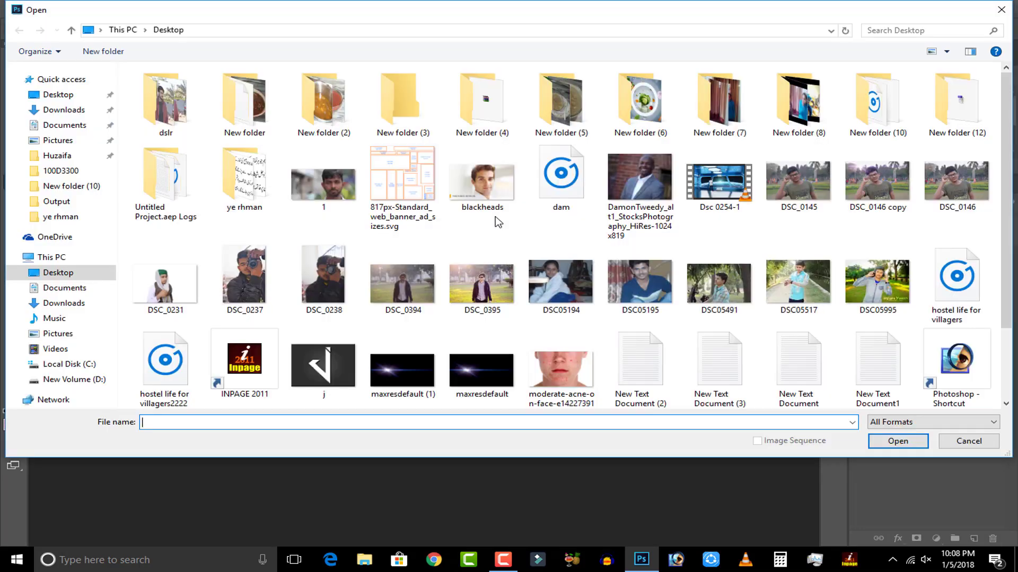
scroll(493, 236, "down", 2)
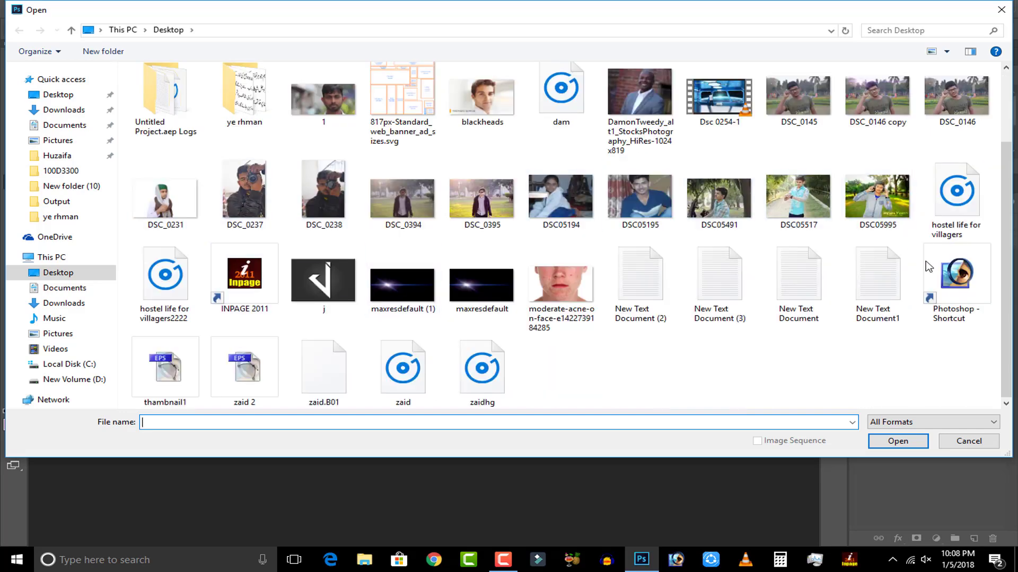
scroll(642, 322, "up", 2)
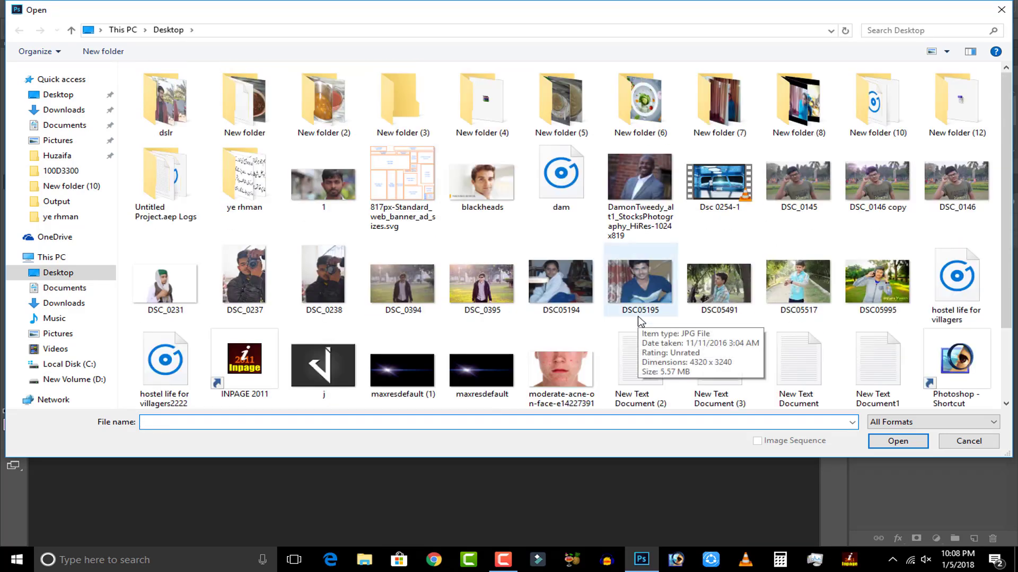
double_click(330, 206)
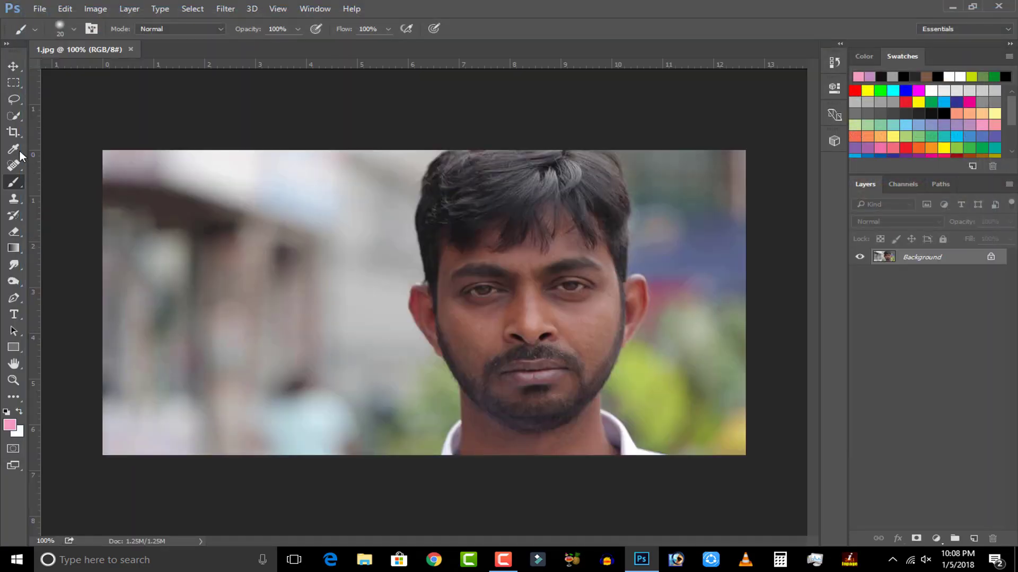
Select the man's hair, face, ears and neck with the Quick Selection tool, undoing the spill into the background.
left_click(17, 117)
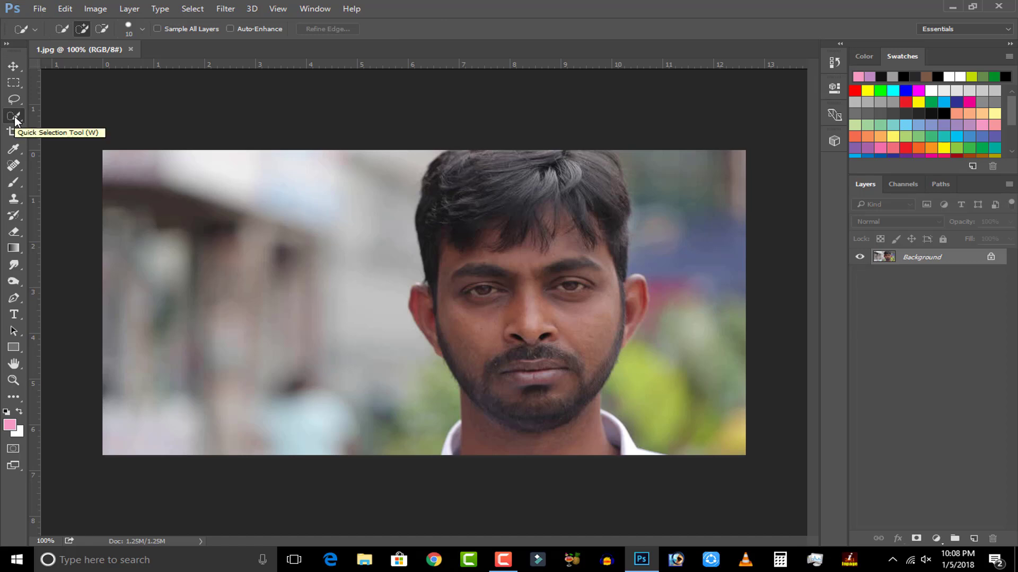
mouse_move(515, 160)
left_mouse_down()
mouse_move(444, 193)
mouse_move(434, 225)
mouse_move(451, 281)
mouse_move(419, 293)
mouse_move(492, 406)
mouse_move(497, 436)
mouse_move(588, 335)
mouse_move(599, 222)
mouse_move(638, 302)
left_mouse_up()
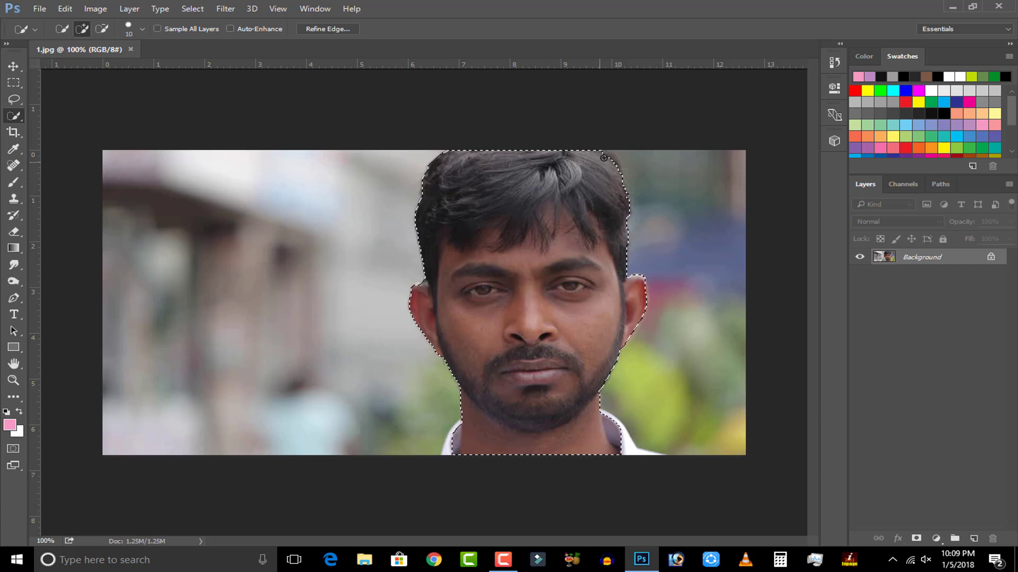
left_click_drag(604, 157, 612, 158)
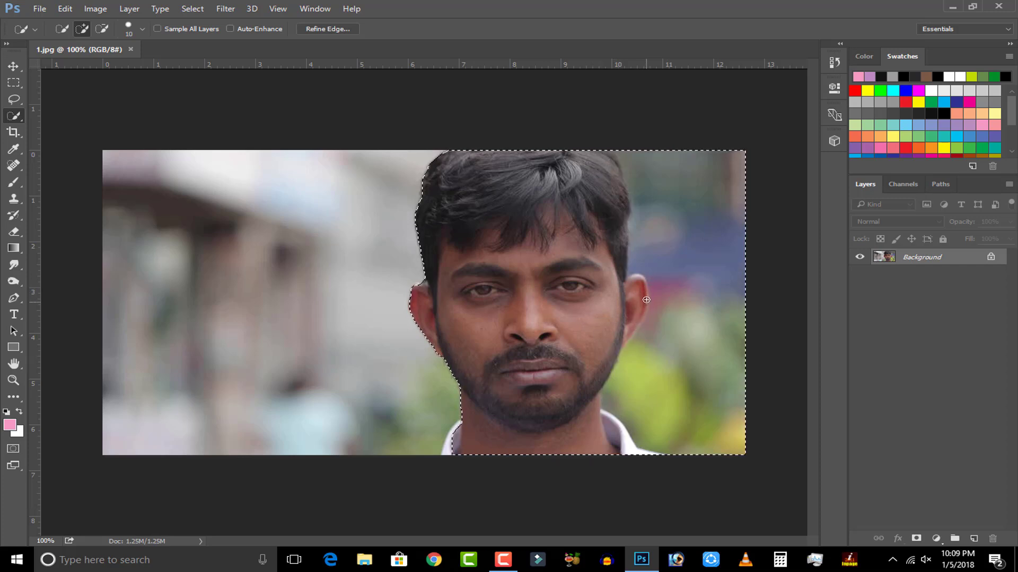
left_click(652, 283)
key("ctrl+z")
Add the missing outer rim of the ear on the image's left side to the selection with the Polygonal Lasso tool.
key("ctrl+plus")
key("ctrl+plus")
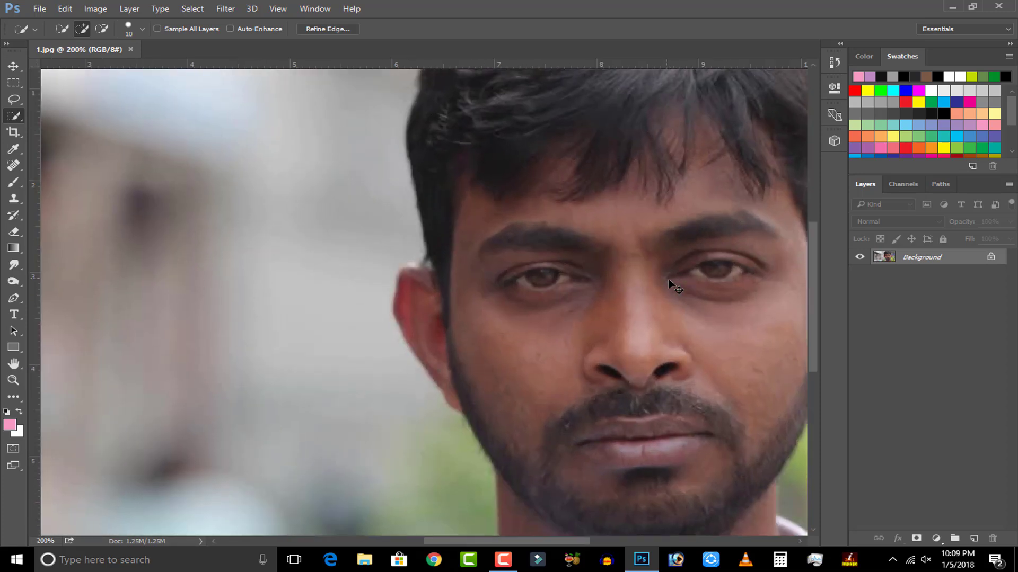
key("space")
left_click_drag(405, 266, 406, 257)
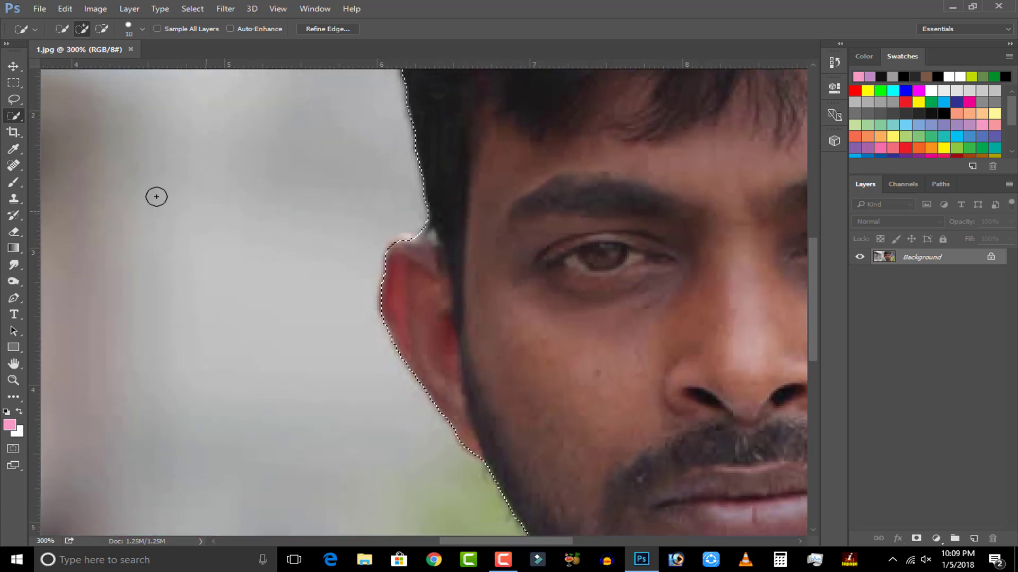
left_click(20, 100)
left_click(38, 112)
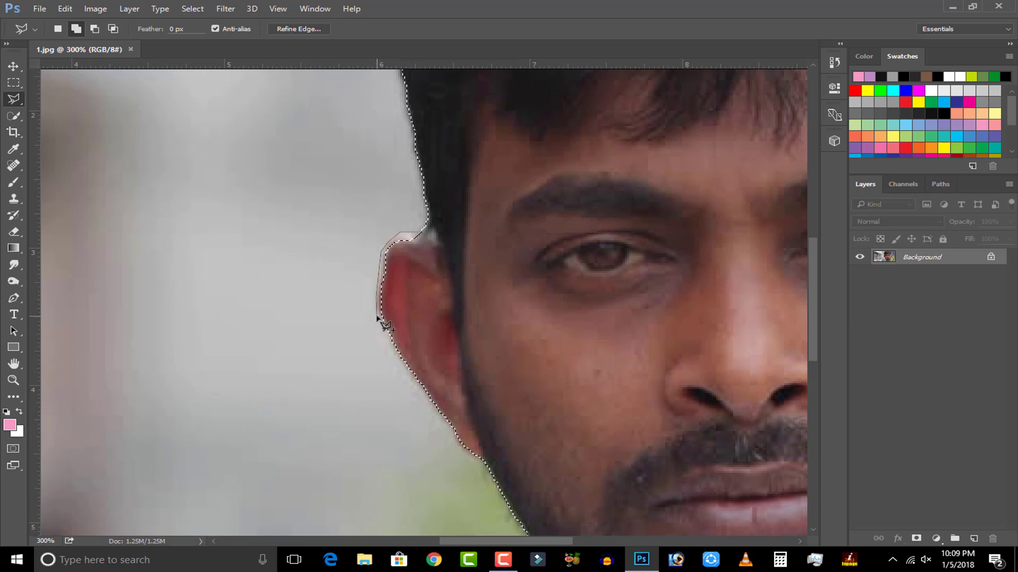
Subtract the shirt collar on the image's left side of the neck from the selection with the Polygonal Lasso.
key("space")
mouse_move(624, 402)
left_mouse_down()
mouse_move(602, 376)
mouse_move(630, 313)
left_mouse_up()
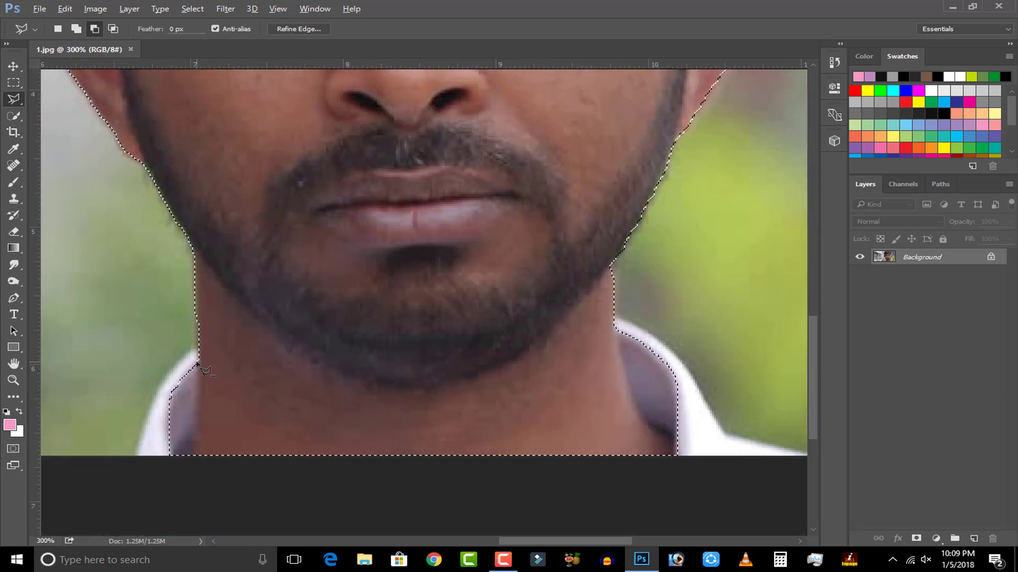
key("alt")
left_click(198, 425, "alt")
left_click(182, 476)
double_click(130, 381)
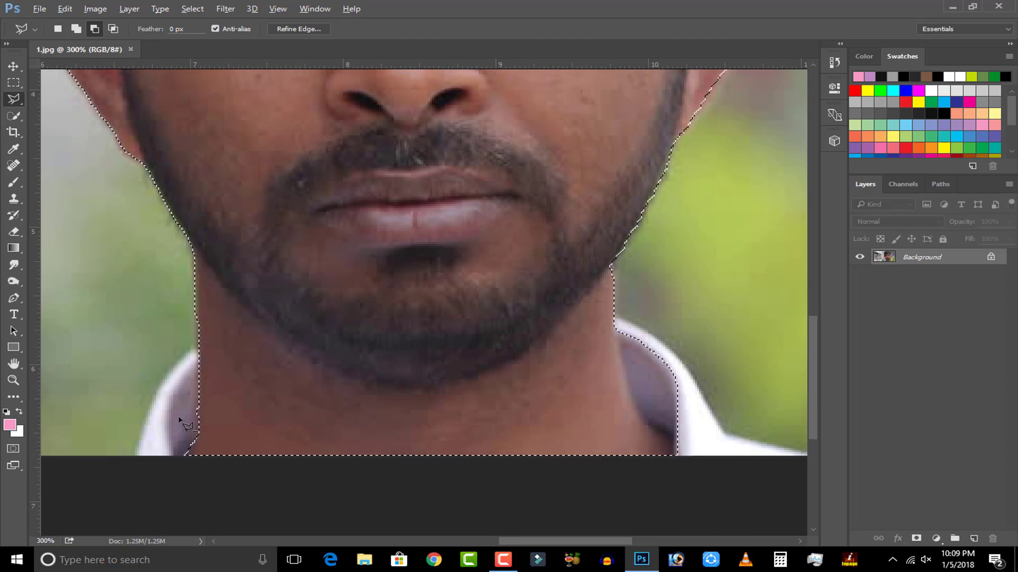
left_click(199, 435, "alt")
left_click(188, 459)
double_click(135, 409)
Subtract the shirt collar on the image's right side of the neck from the selection.
key("space")
key("alt")
mouse_move(617, 328)
left_mouse_down()
mouse_move(350, 313)
mouse_move(375, 403)
mouse_move(411, 436)
mouse_move(441, 247)
left_mouse_up()
double_click(441, 247)
Add the outer edge of the ear on the image's right side to the selection.
key("space")
left_click_drag(441, 159, 388, 360)
left_click_drag(440, 131, 387, 336)
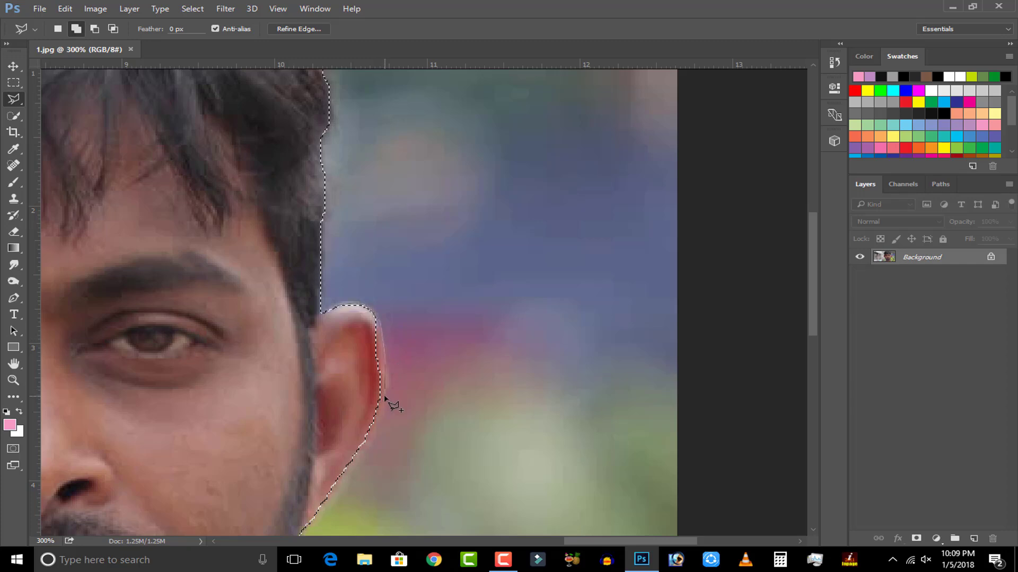
Refine the selection edge along both sides of the hair with a size 35 brush, outputting to Selection.
key("space")
left_click_drag(175, 233, 286, 343)
left_click_drag(219, 228, 505, 439)
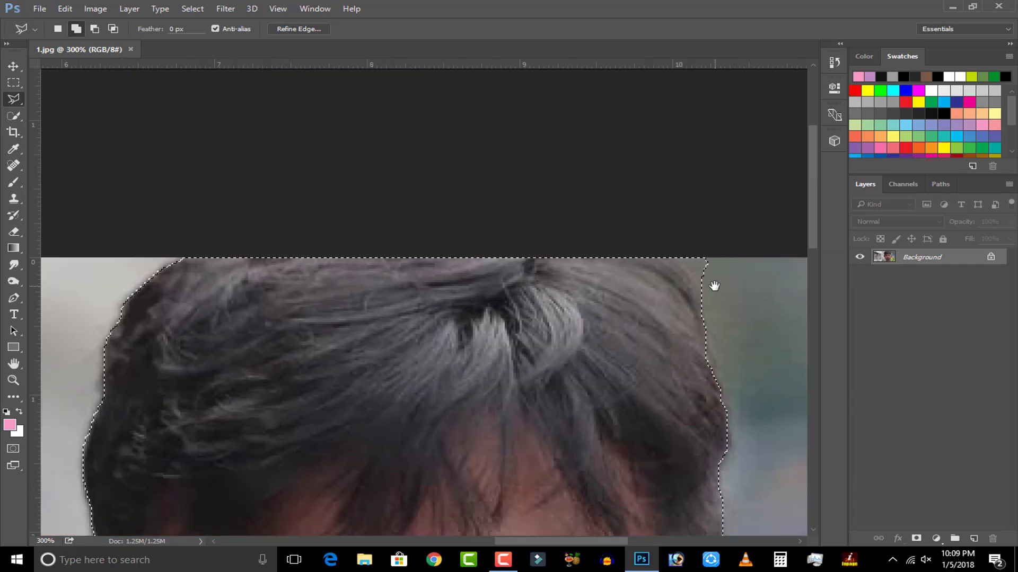
scroll(722, 218, "down", 5)
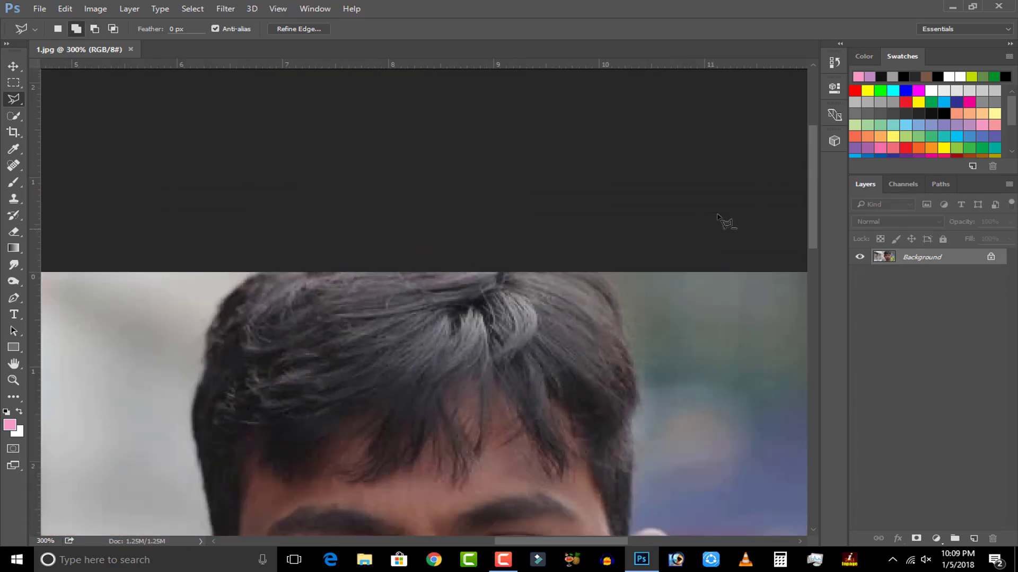
scroll(726, 221, "up", 1)
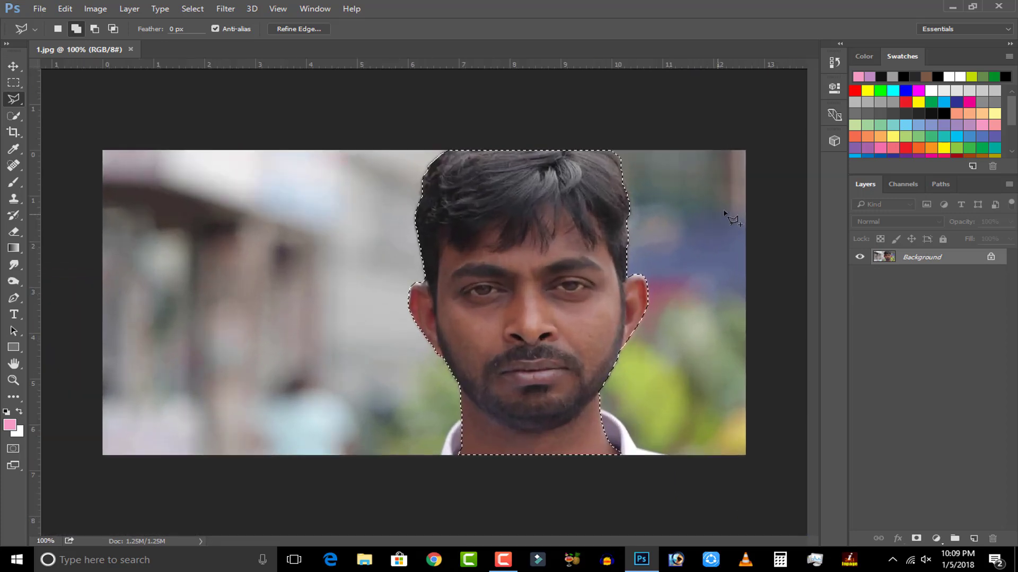
left_click(290, 29)
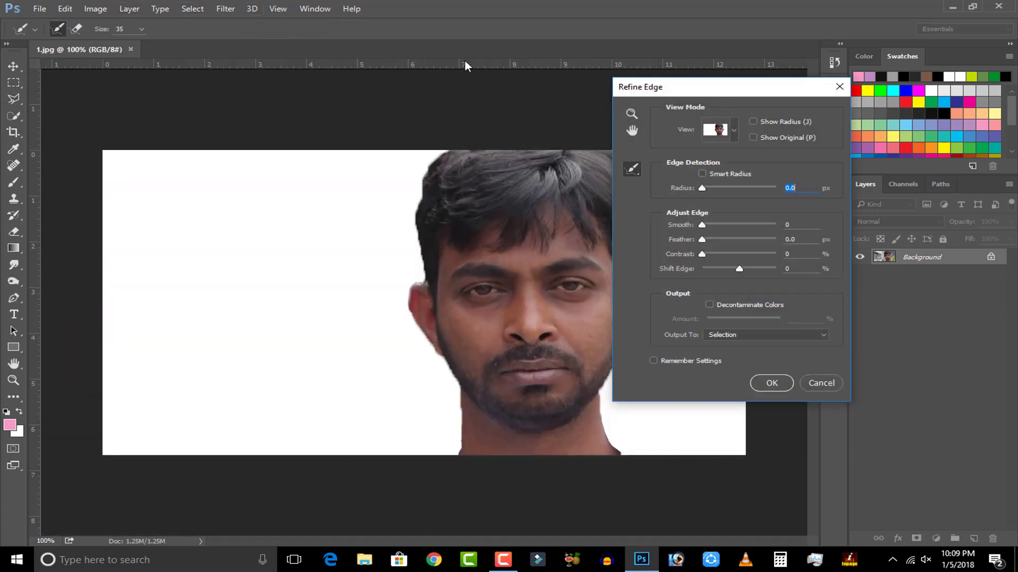
left_click_drag(691, 86, 181, 92)
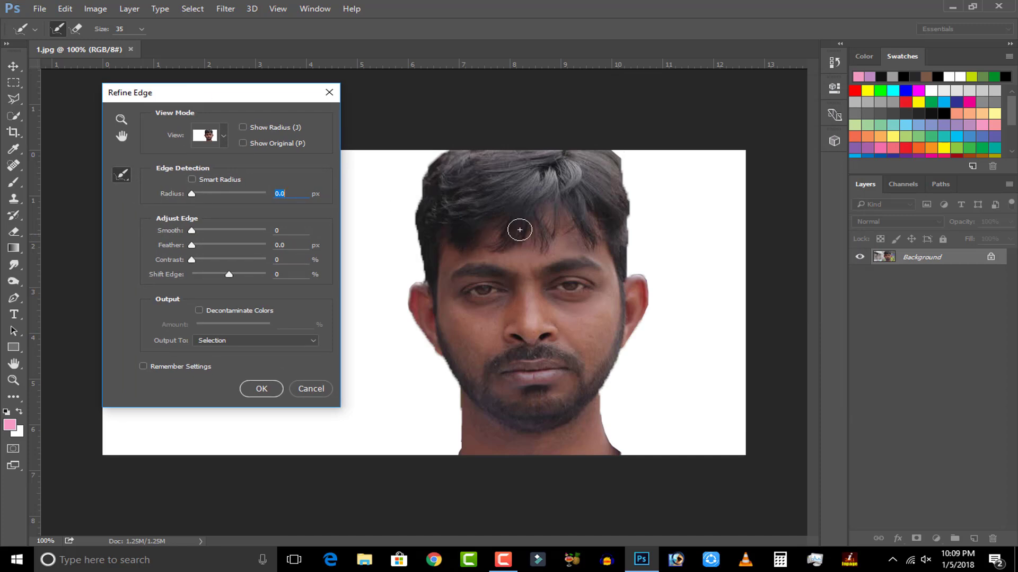
mouse_move(617, 146)
left_mouse_down()
mouse_move(634, 163)
mouse_move(638, 215)
mouse_move(631, 268)
mouse_move(620, 268)
left_mouse_up()
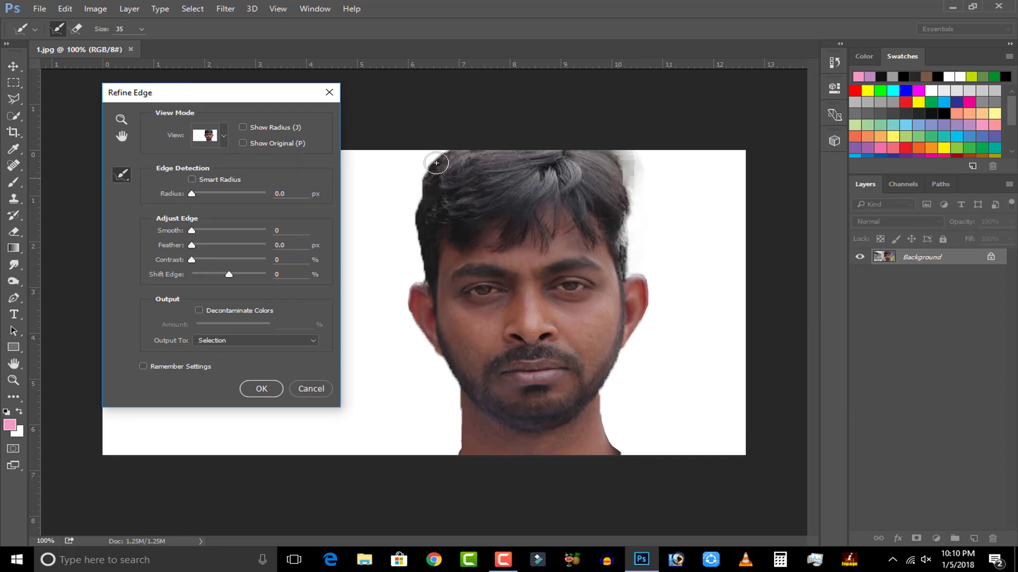
mouse_move(442, 146)
left_mouse_down()
mouse_move(417, 192)
mouse_move(422, 274)
left_mouse_up()
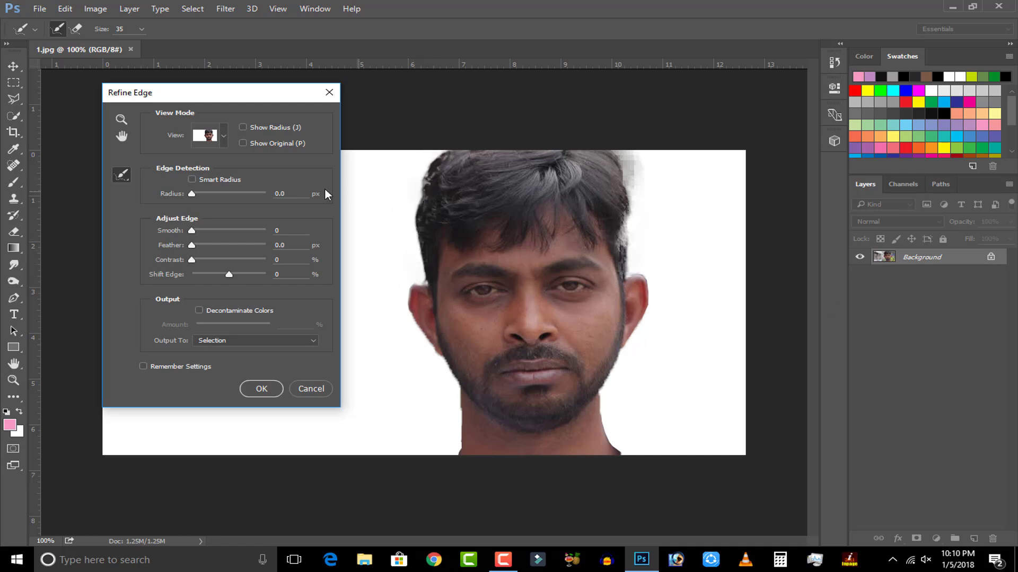
left_click(273, 393)
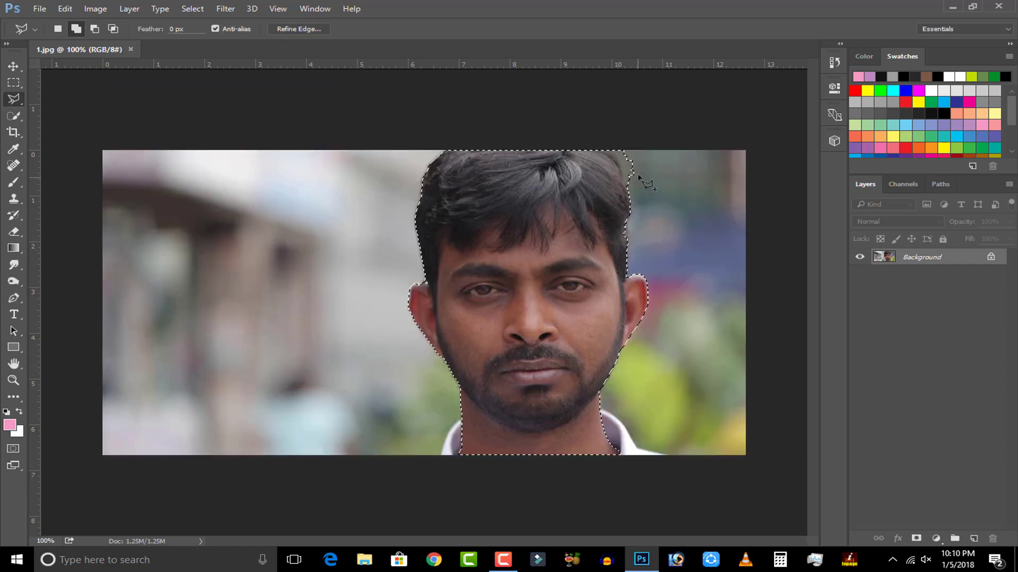
Subtract the leftover background beside the hair on the image's right side from the selection with the Polygonal Lasso.
key("ctrl+plus")
key("ctrl+plus")
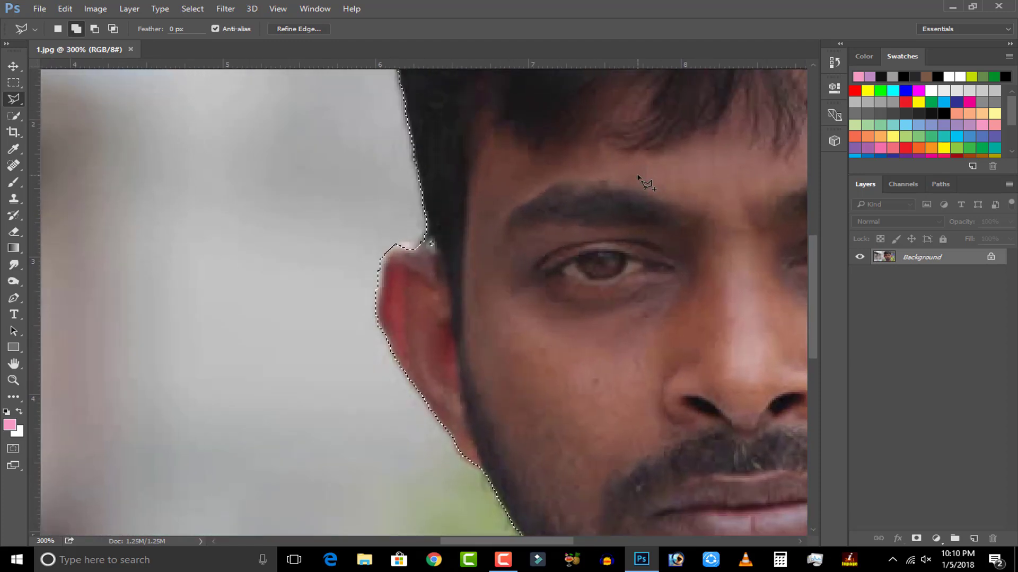
mouse_move(618, 175)
left_mouse_down()
mouse_move(502, 236)
mouse_move(457, 320)
left_mouse_up()
key("alt")
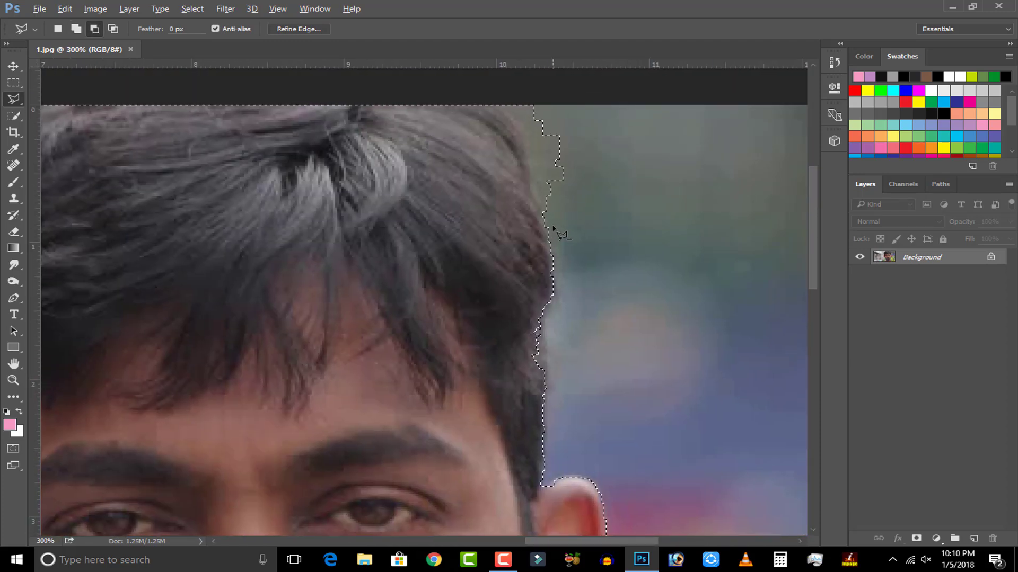
mouse_move(547, 219)
left_mouse_down()
mouse_move(526, 125)
mouse_move(491, 83)
mouse_move(592, 96)
mouse_move(619, 181)
mouse_move(577, 266)
left_mouse_up()
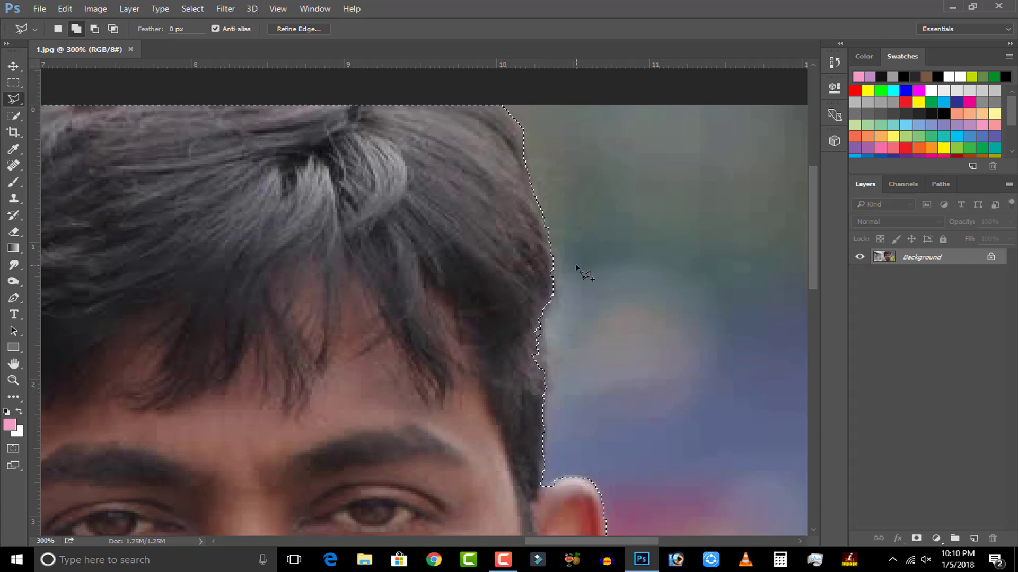
Copy the selected head and neck to a new layer and check the cutout by temporarily hiding the Background.
mouse_move(543, 299)
left_mouse_down()
mouse_move(541, 388)
mouse_move(469, 280)
left_mouse_up()
key("ctrl+minus")
key("ctrl+minus")
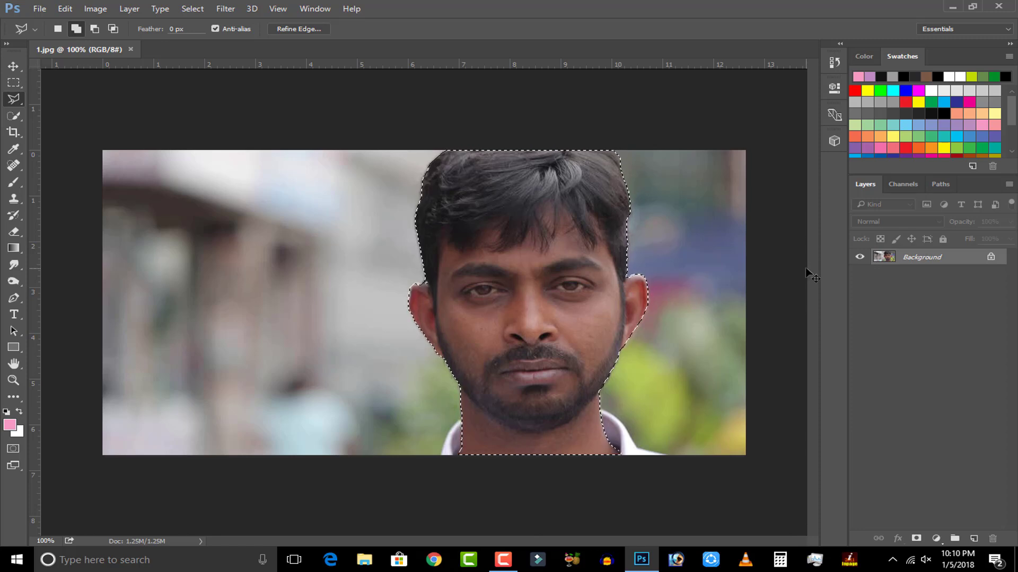
key("ctrl+j")
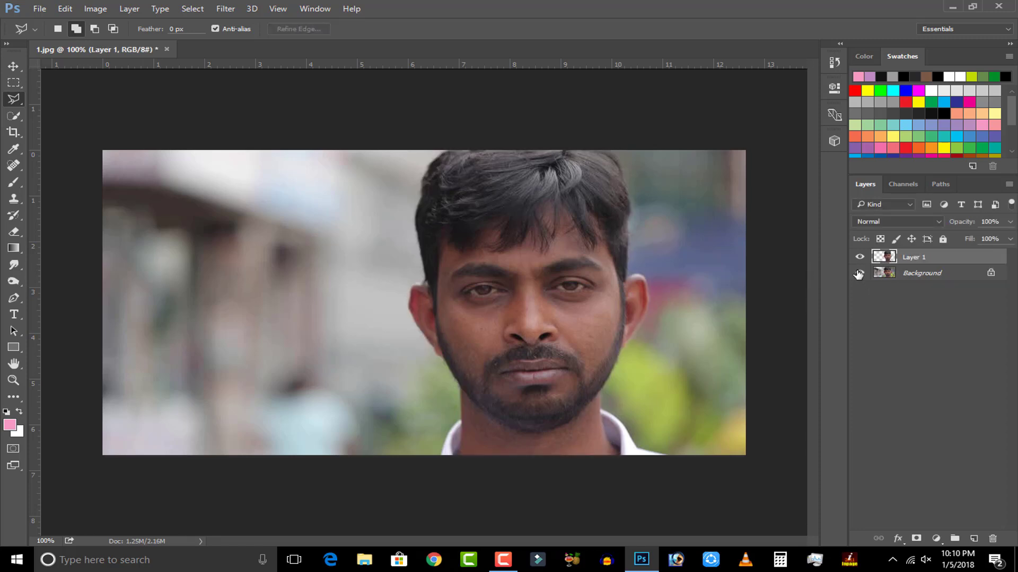
left_click(859, 273)
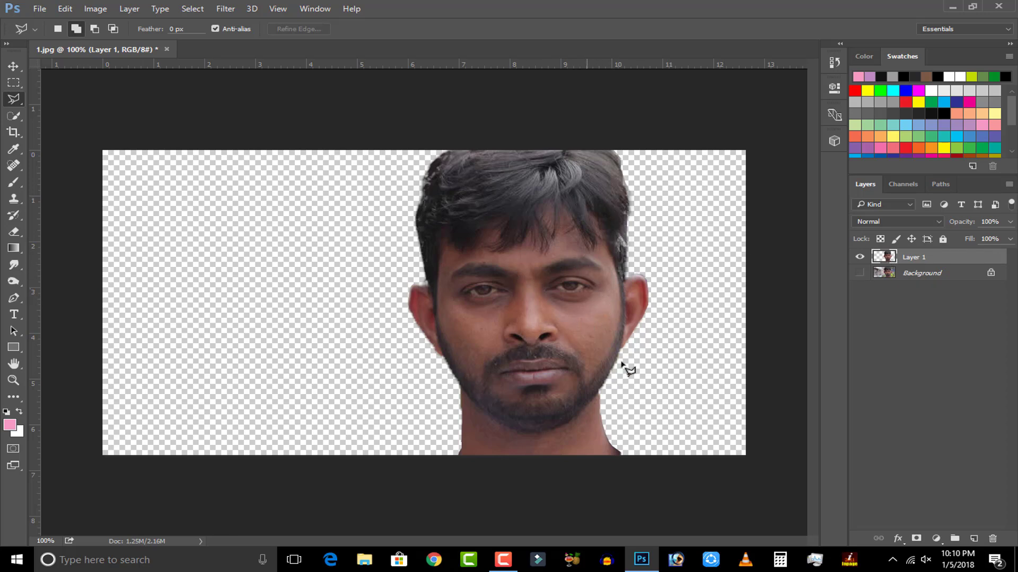
left_click(859, 273)
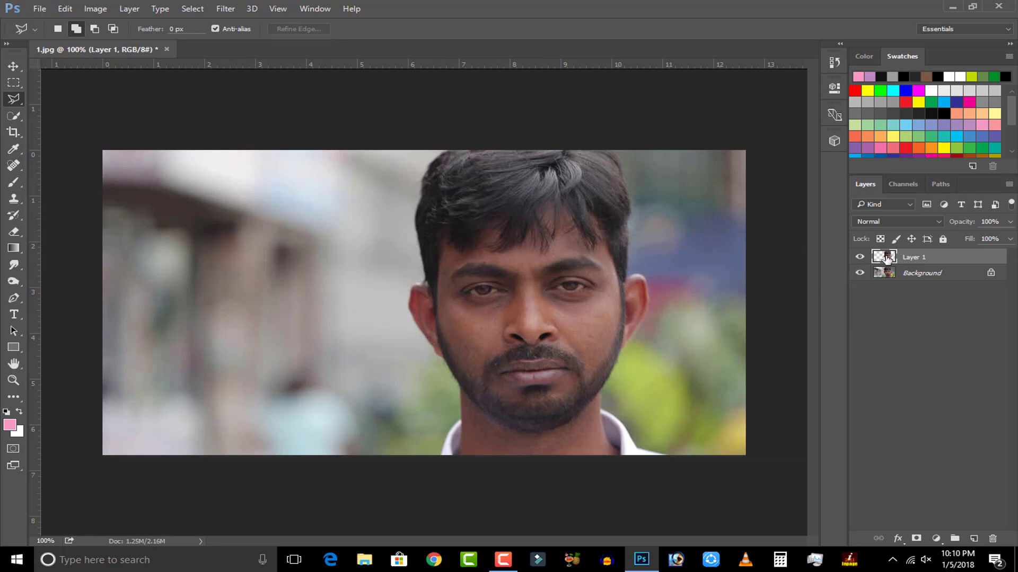
Brighten Layer 1 with a Curves adjustment, raising one midtone point to input 103, output 136.
left_click(93, 9)
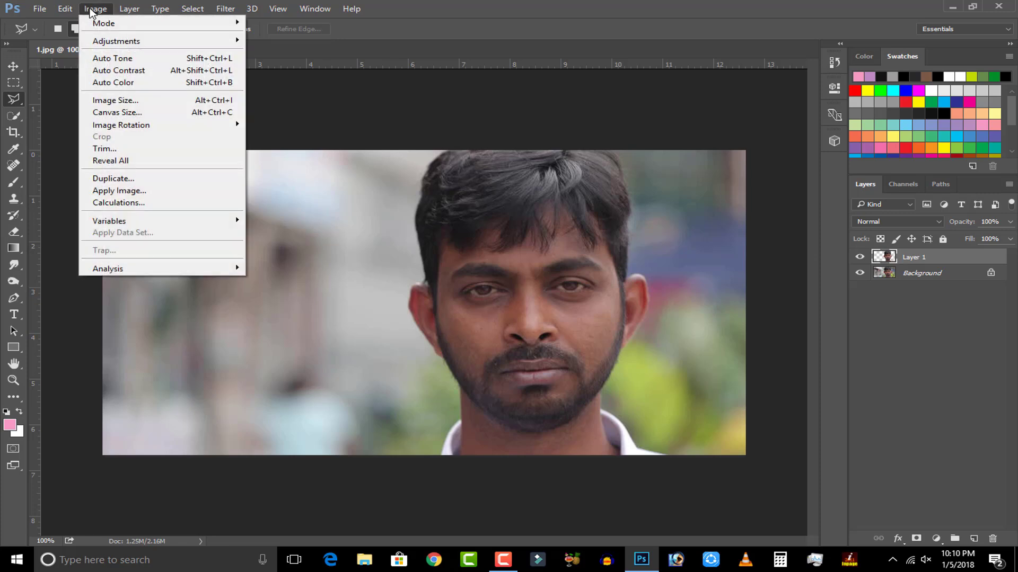
mouse_move(175, 42)
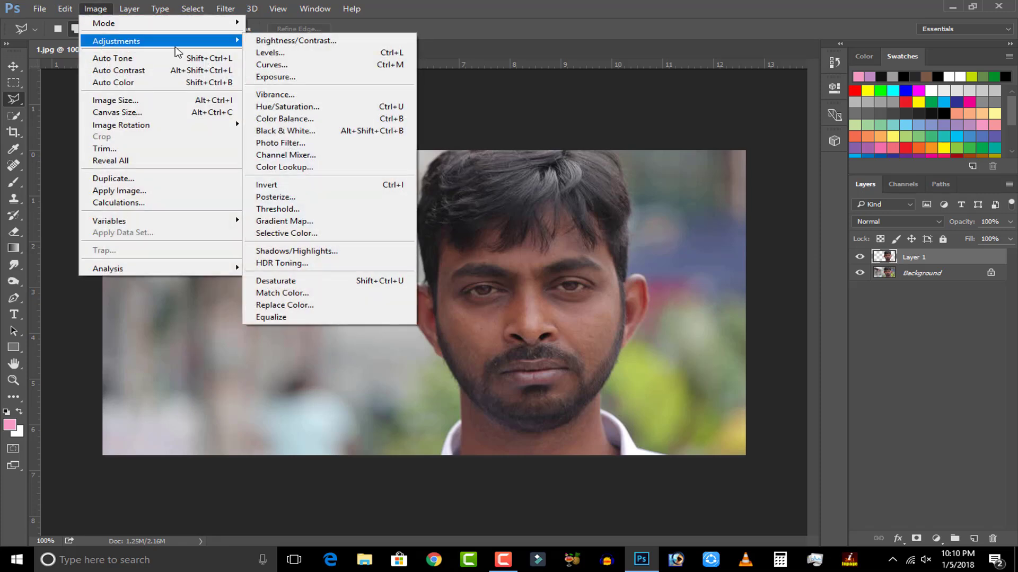
left_click(335, 64)
left_click_drag(486, 95, 889, 147)
left_click_drag(840, 288, 830, 267)
left_click_drag(843, 152, 166, 217)
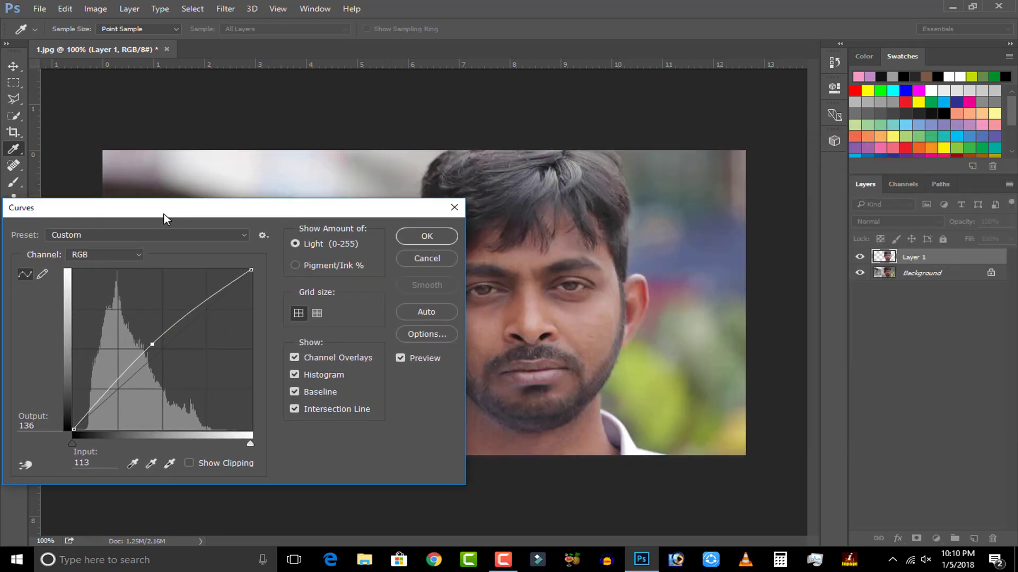
left_click_drag(152, 347, 145, 345)
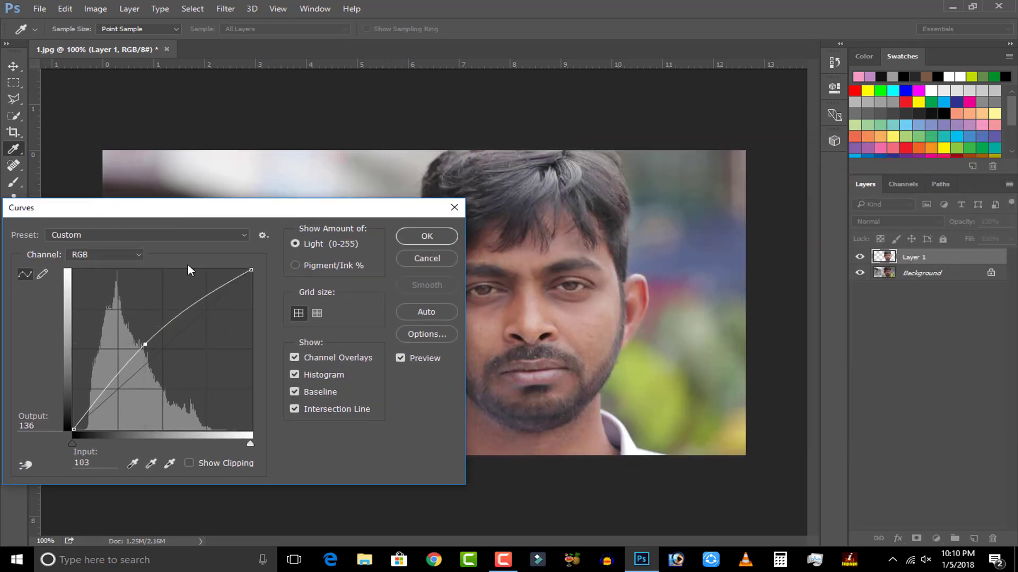
left_click(451, 239)
Apply a second Curves adjustment to Layer 1, raising a midtone point to input 92, output 127.
left_click(96, 8)
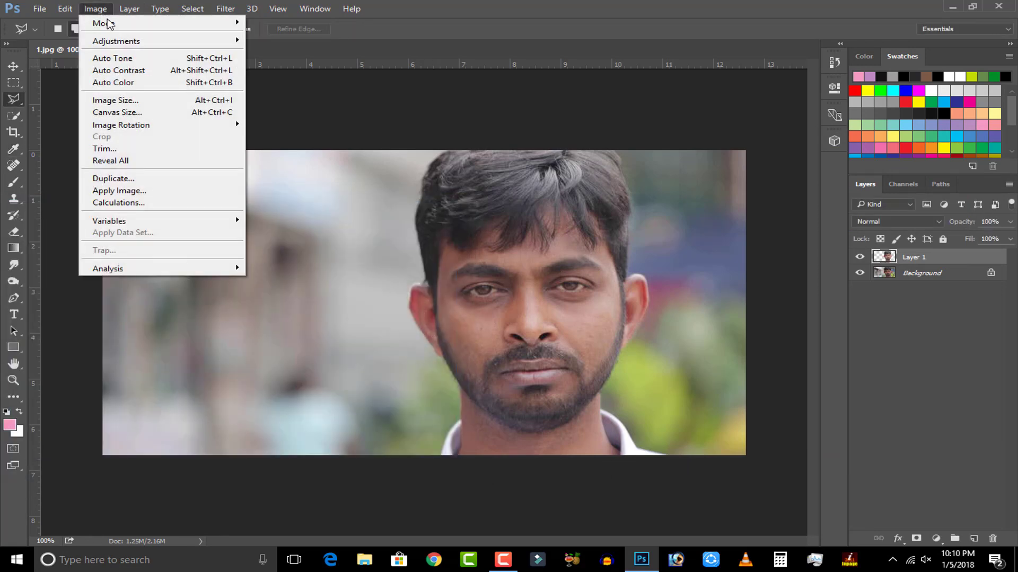
mouse_move(159, 41)
left_click(339, 65)
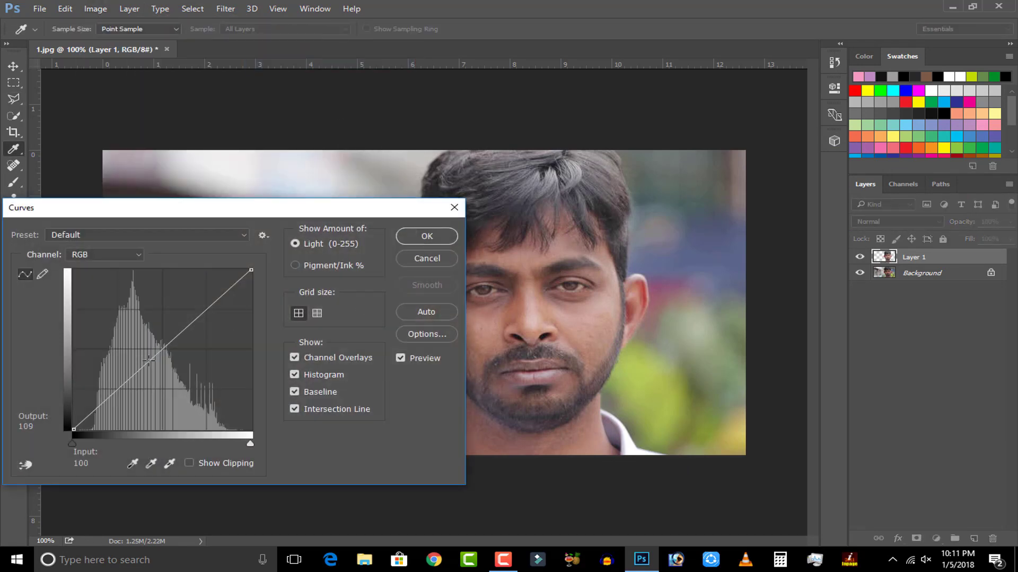
left_click_drag(178, 350, 138, 350)
left_click(421, 237)
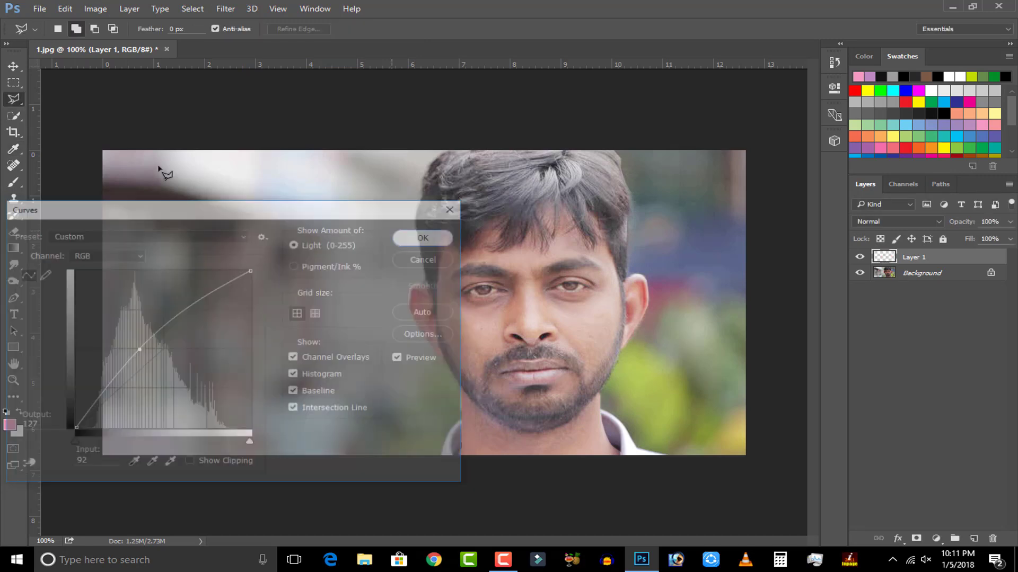
Apply a third Curves adjustment to Layer 1, adding a shadow point for contrast and raising a brighter point at input 130.
left_click(129, 9)
mouse_move(95, 9)
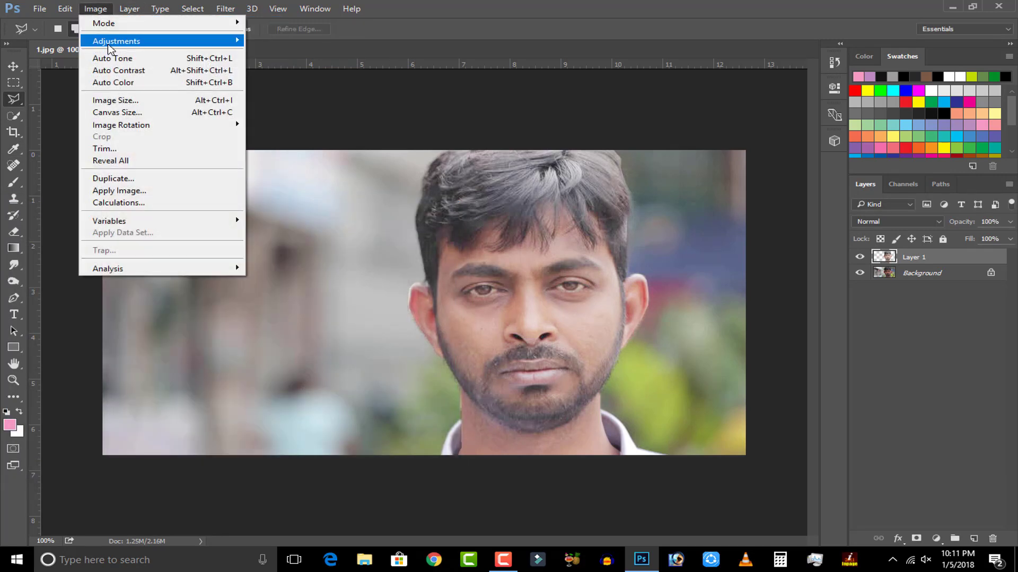
mouse_move(116, 41)
left_click(291, 64)
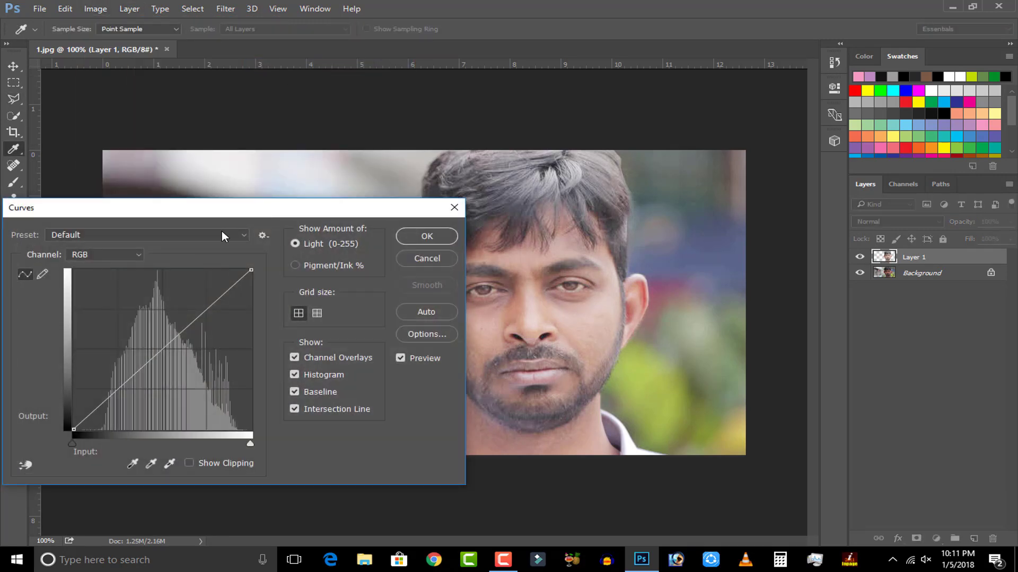
left_click_drag(222, 210, 169, 177)
left_click_drag(72, 352, 70, 361)
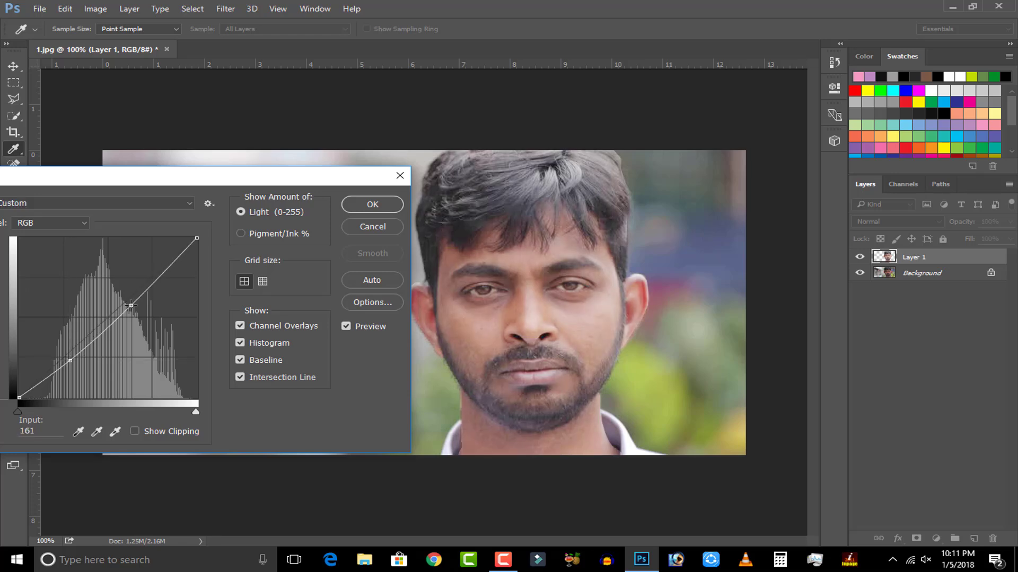
left_click_drag(131, 306, 112, 306)
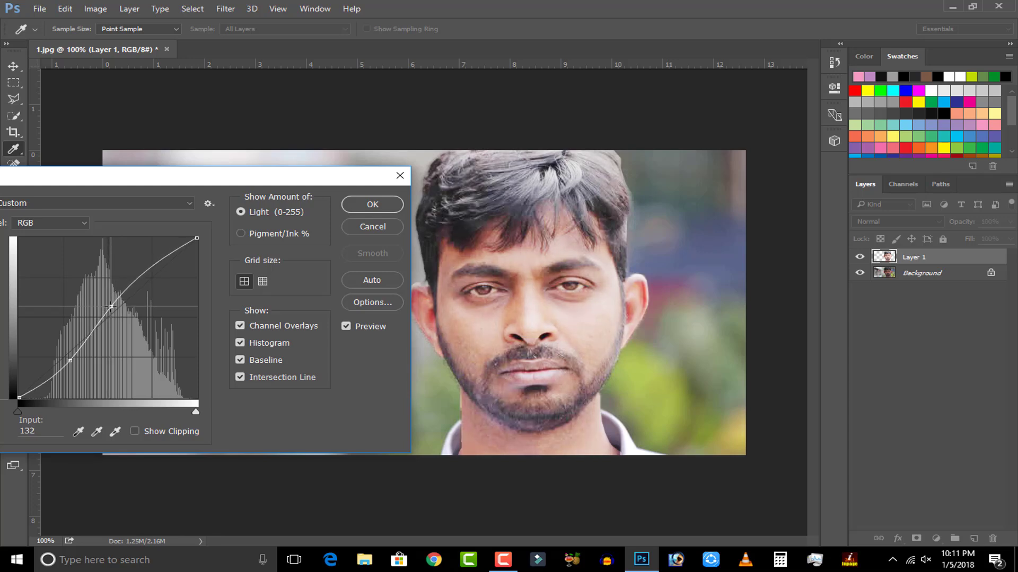
left_click_drag(71, 363, 69, 358)
left_click_drag(113, 310, 109, 303)
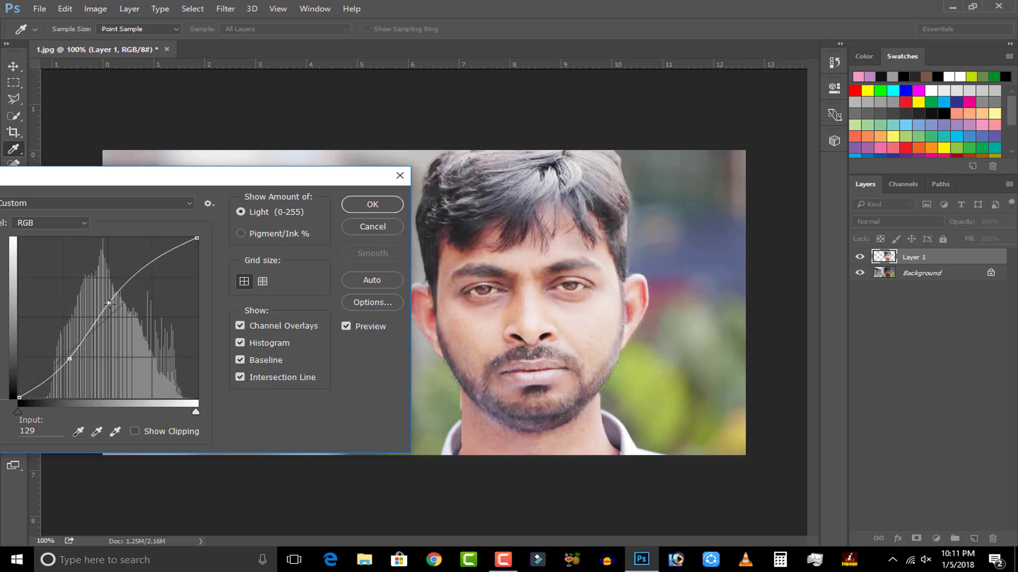
left_click_drag(70, 359, 70, 363)
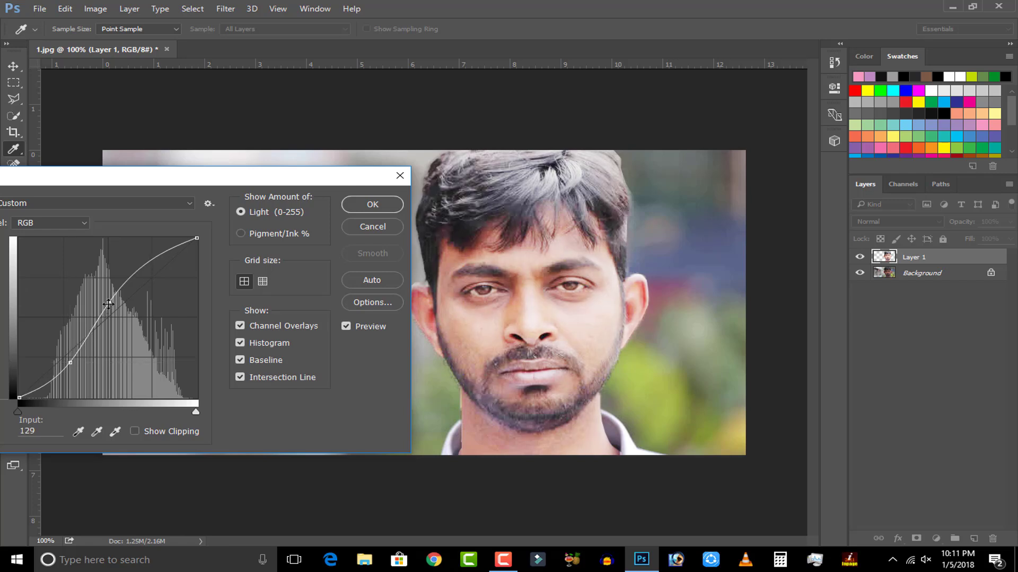
left_click(108, 304)
left_click_drag(67, 362, 68, 359)
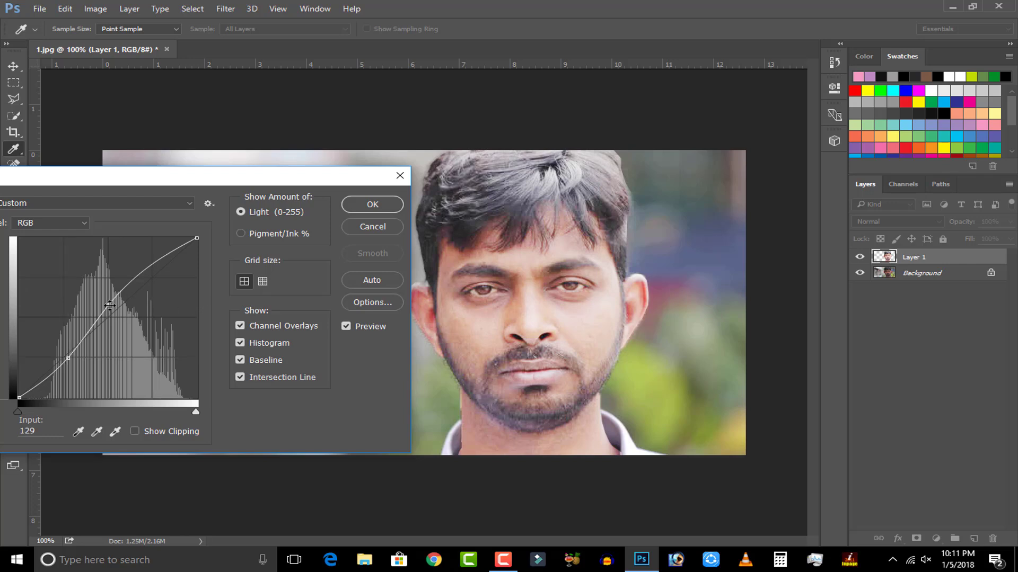
left_click_drag(109, 306, 110, 306)
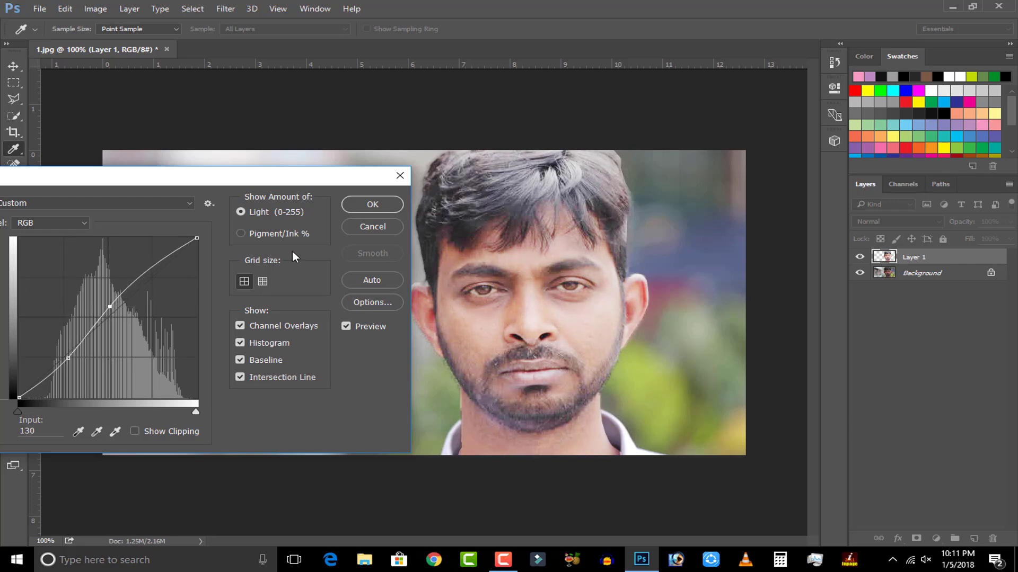
left_click(371, 205)
Compare the brightened face with the original by toggling the visibility of Layer 1.
left_click(859, 259)
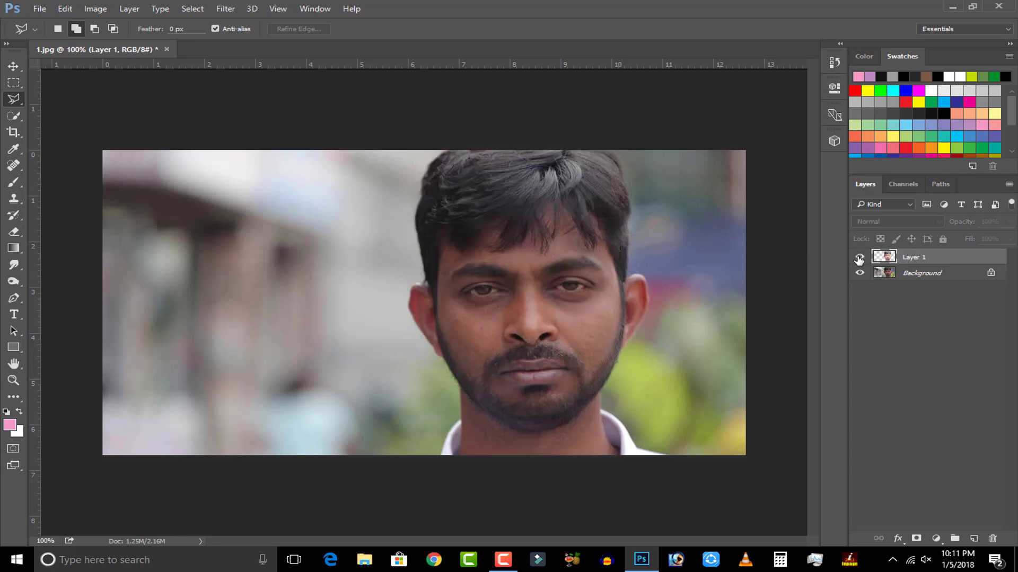
left_click(859, 259)
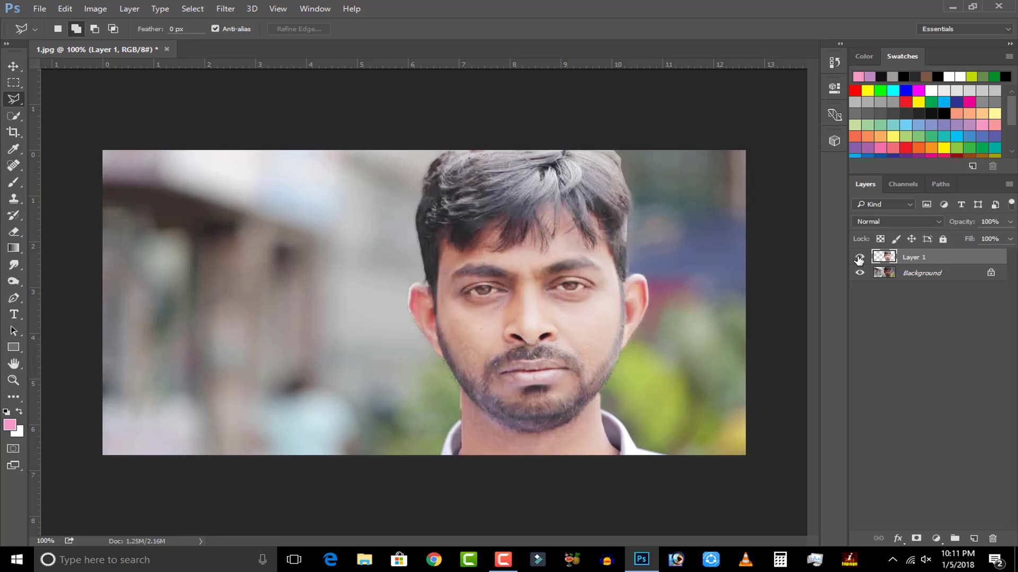
left_click(859, 258)
left_click(859, 258)
left_click(859, 259)
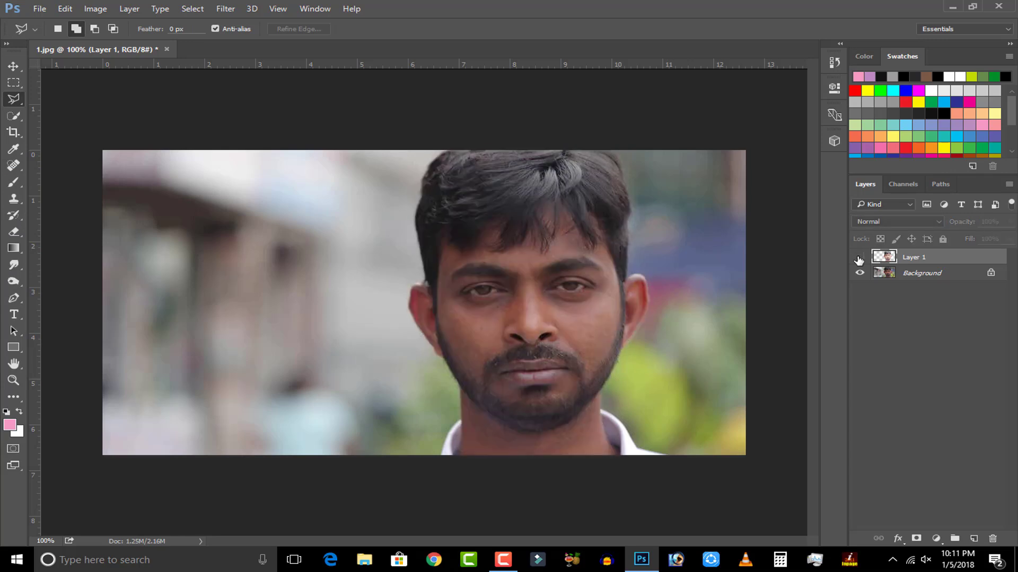
left_click(858, 259)
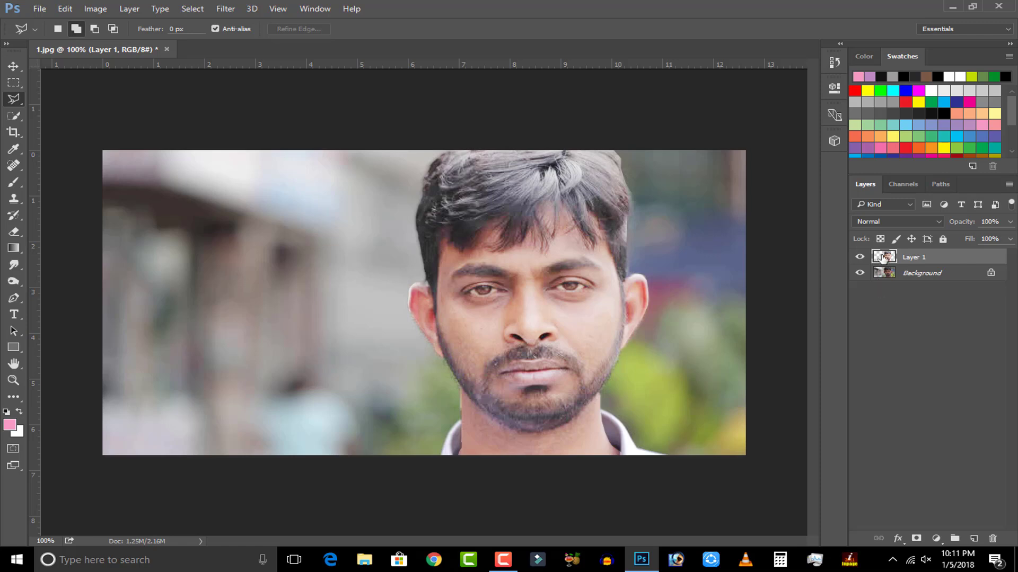
Load Layer 1's pixels as a selection and copy that area of the Background to a new layer.
right_click(889, 260)
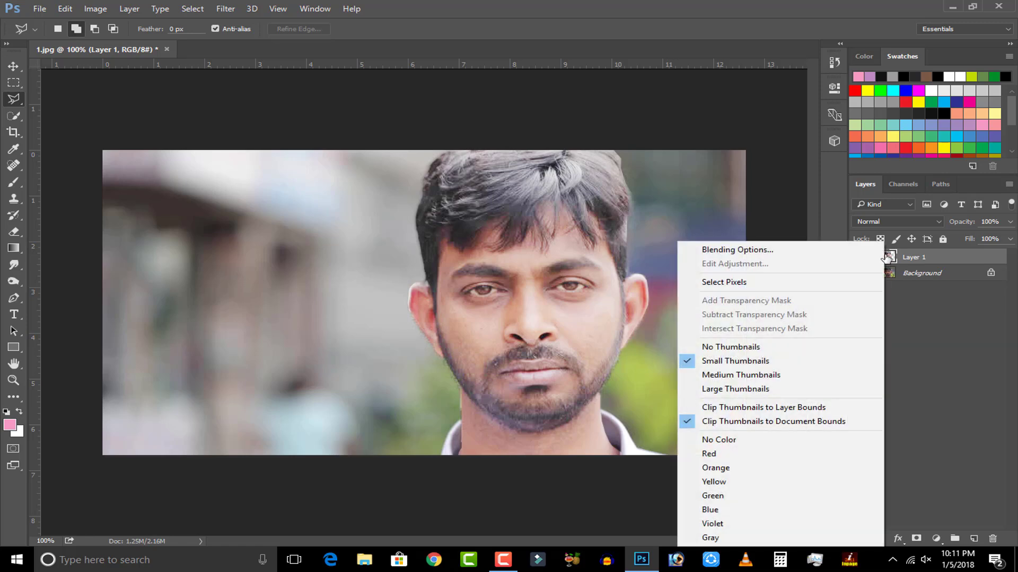
left_click(907, 255)
right_click(907, 257)
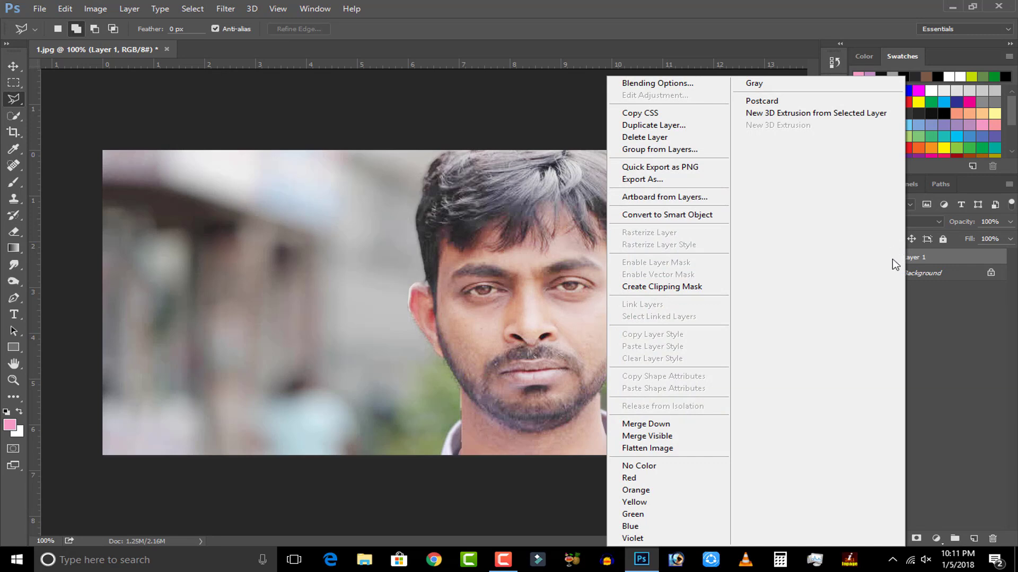
left_click(914, 311)
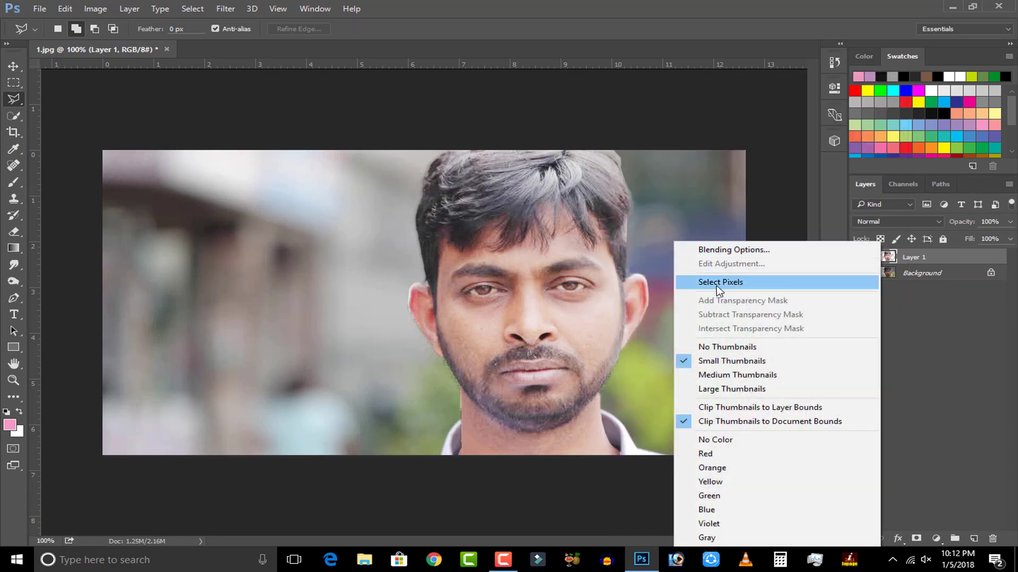
right_click(890, 294)
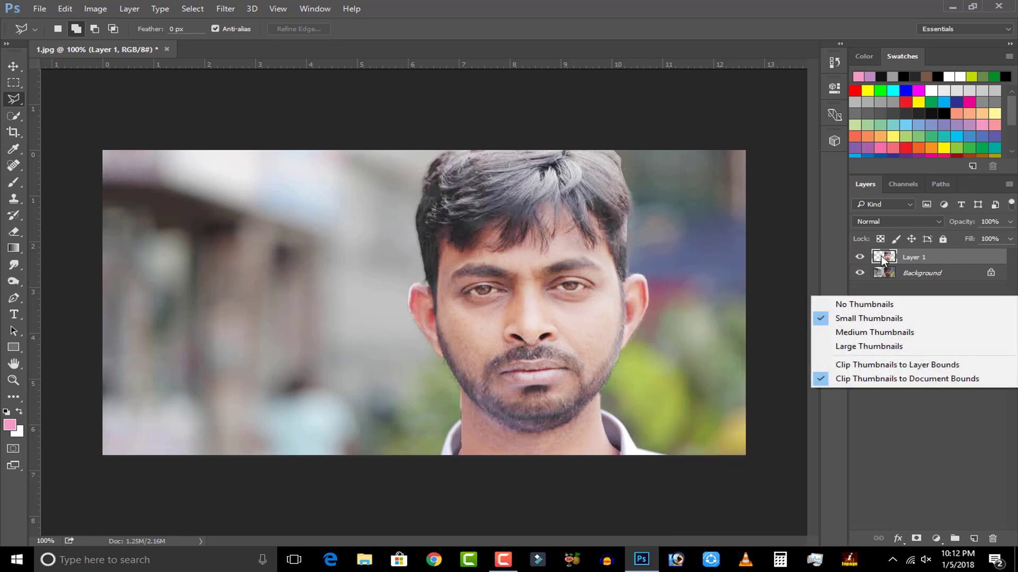
right_click(880, 258)
left_click(713, 283)
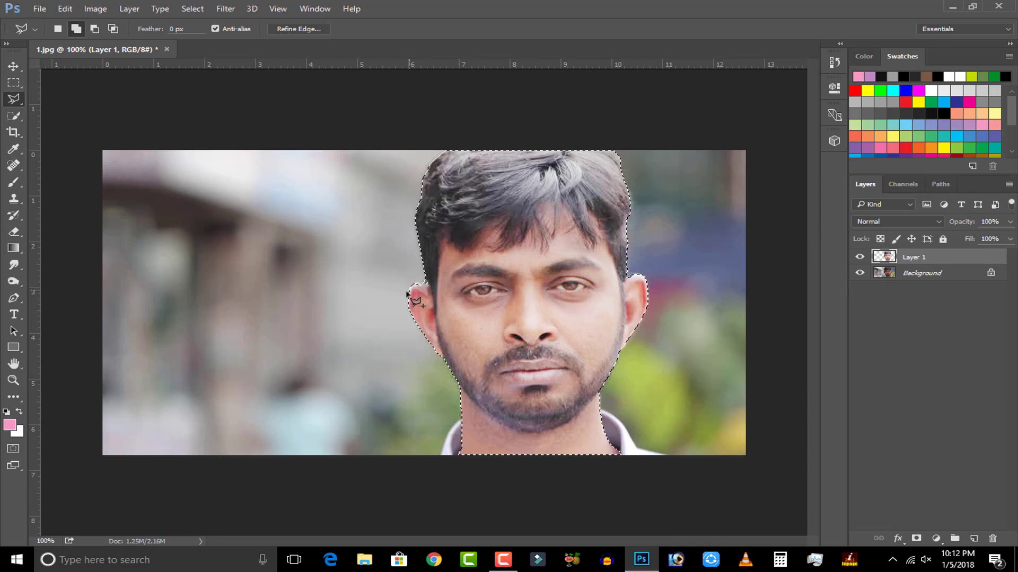
left_click(888, 275)
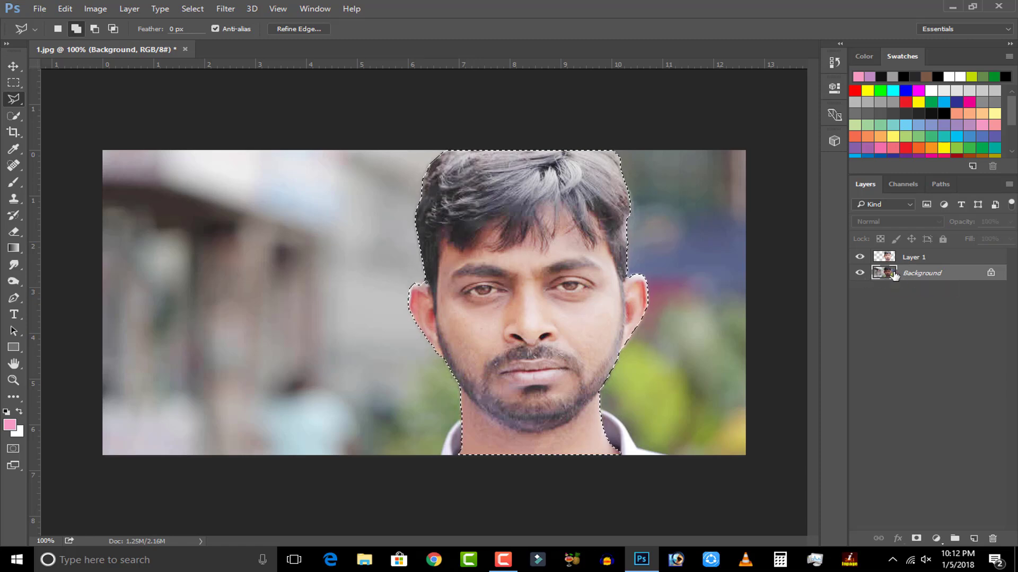
key("ctrl+j")
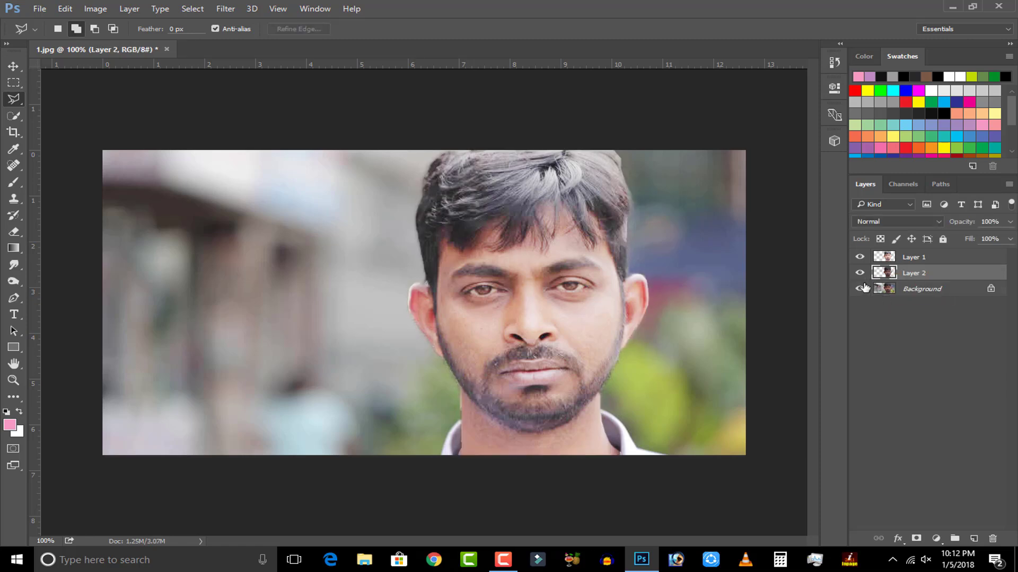
Check the new cutout by temporarily hiding Layer 1 and the Background, leaving all layers visible again.
left_click(859, 288)
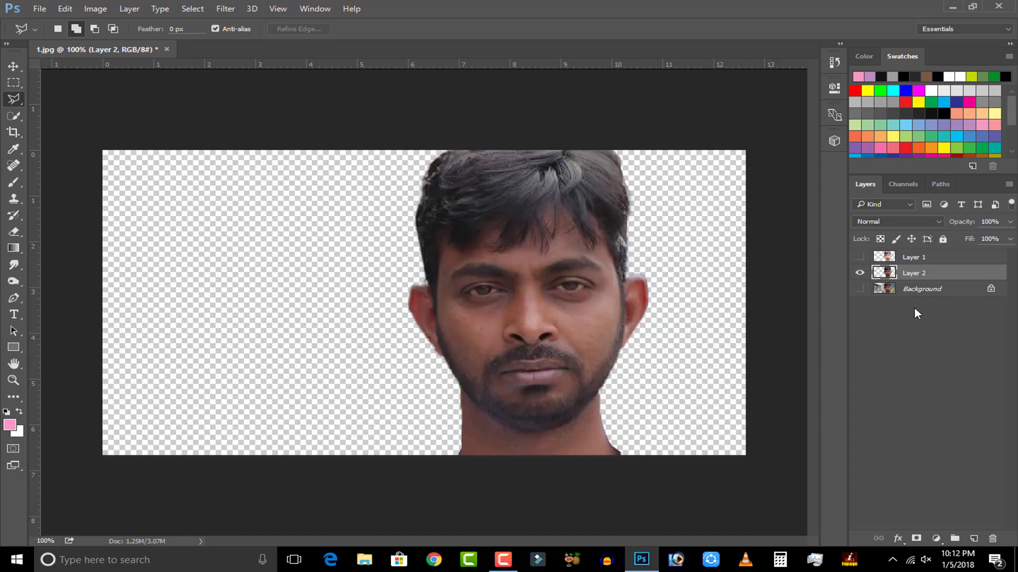
left_click(860, 257)
left_click(860, 258)
left_click(860, 257)
left_click(860, 289)
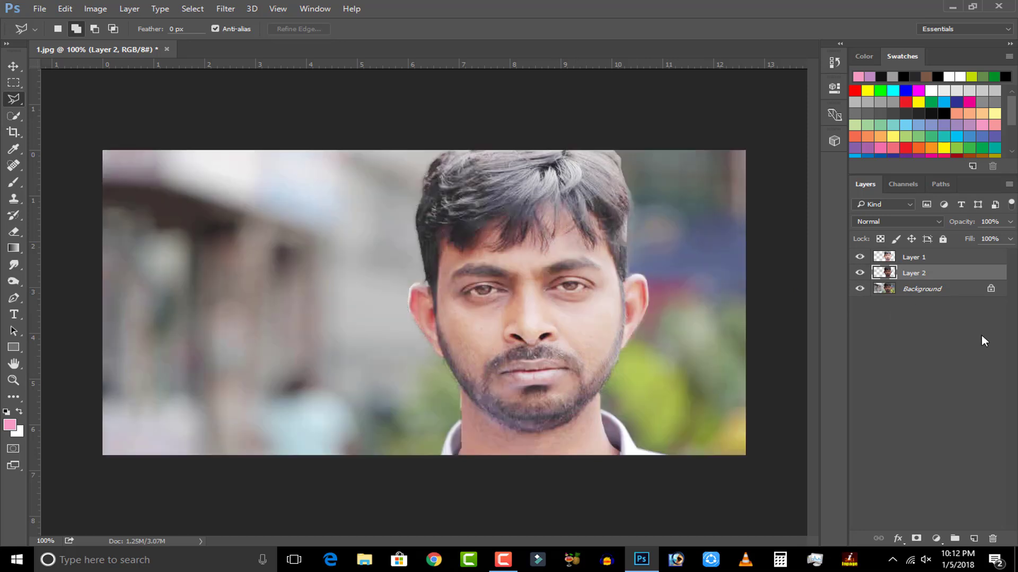
Choose the Eraser tool and enlarge its brush to size 70.
left_click(13, 236)
key("bracketright")
key("bracketright")
key("bracketright")
key("bracketright")
key("bracketright")
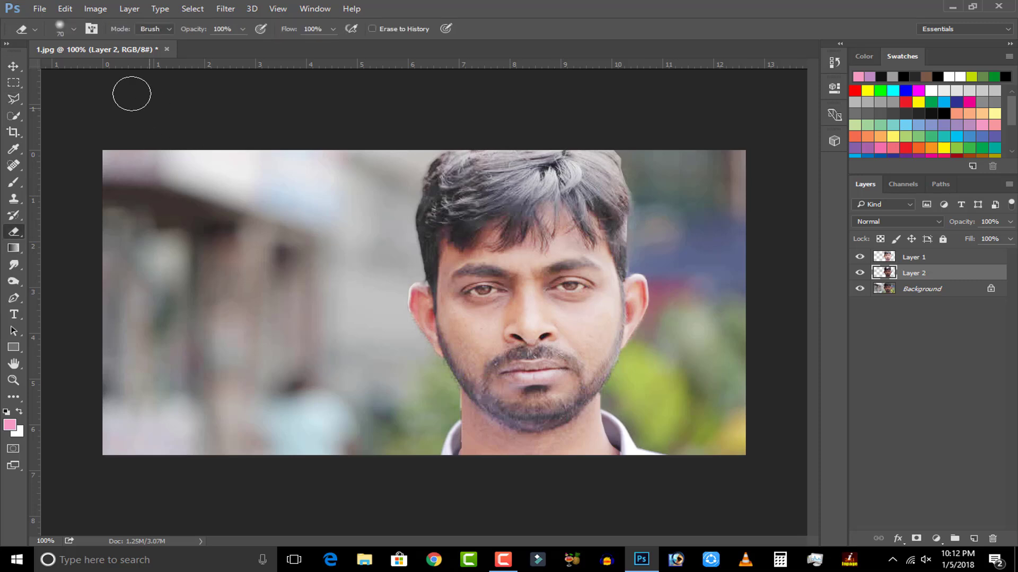
Rename Layer 1 as white and erase the brightened hair from it to reveal the original dark hair underneath.
left_click(891, 258)
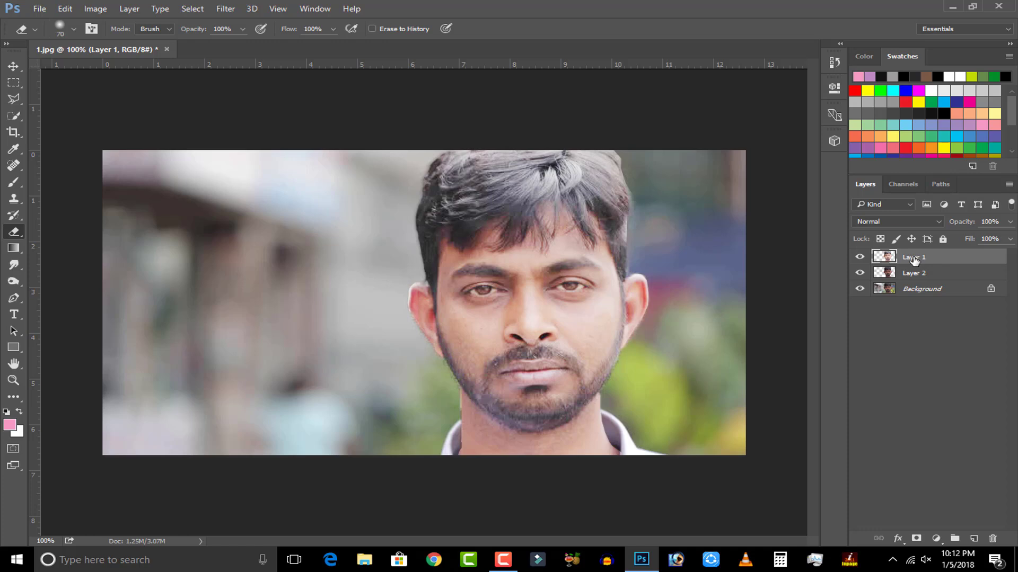
double_click(913, 258)
type("white")
key("Return")
mouse_move(575, 162)
left_mouse_down()
mouse_move(516, 177)
mouse_move(545, 176)
mouse_move(521, 177)
mouse_move(498, 156)
mouse_move(461, 162)
mouse_move(465, 195)
mouse_move(447, 203)
mouse_move(518, 164)
mouse_move(557, 160)
mouse_move(573, 172)
mouse_move(596, 161)
mouse_move(602, 184)
mouse_move(618, 181)
mouse_move(639, 255)
mouse_move(639, 226)
mouse_move(621, 195)
mouse_move(555, 167)
mouse_move(462, 168)
mouse_move(430, 183)
mouse_move(409, 249)
left_mouse_up()
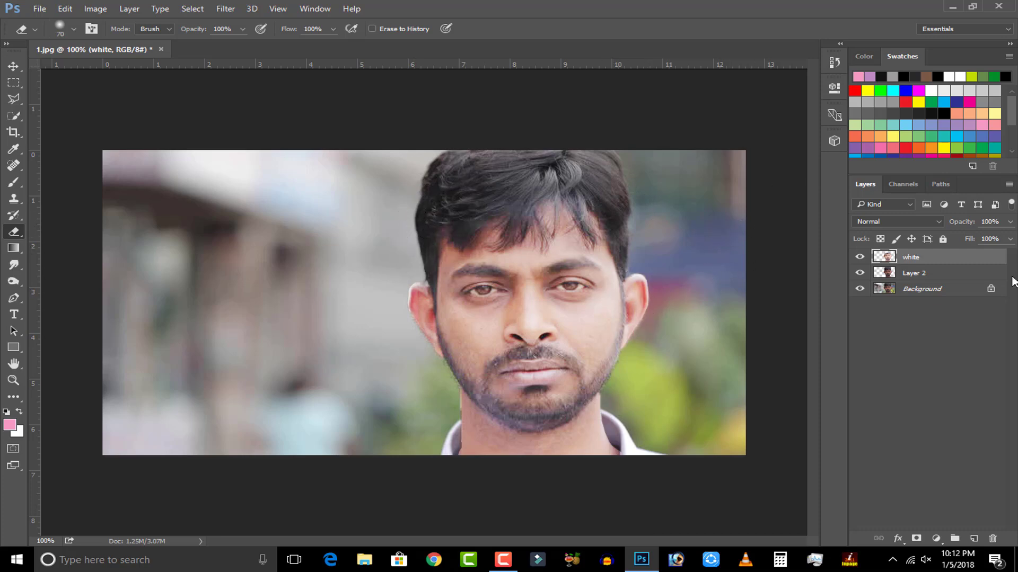
Darken both eyebrows and the eyes on the white layer with the Burn tool.
left_click(17, 281)
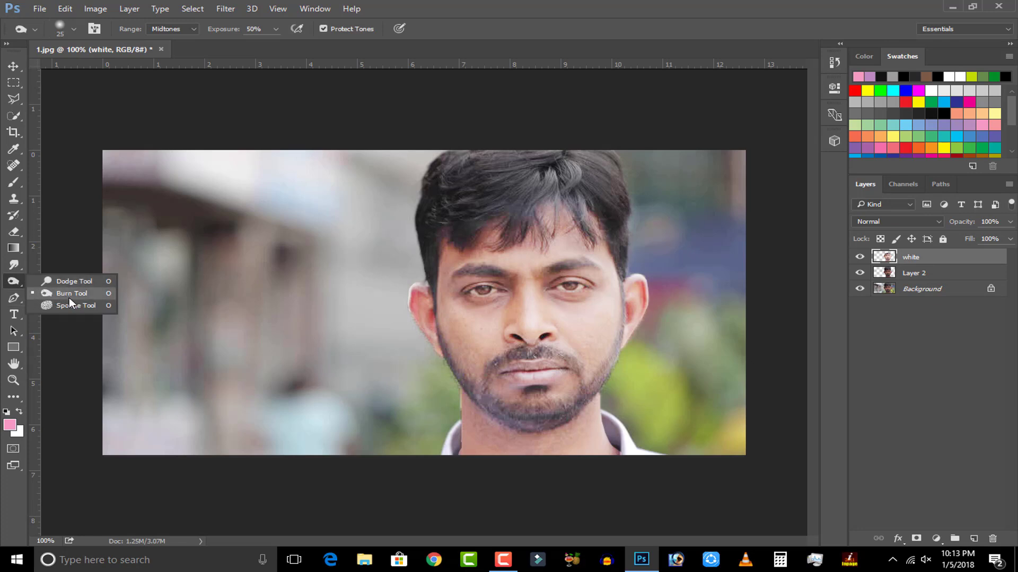
left_click(68, 298)
right_click(21, 281)
left_click(78, 284)
right_click(19, 284)
left_click(61, 297)
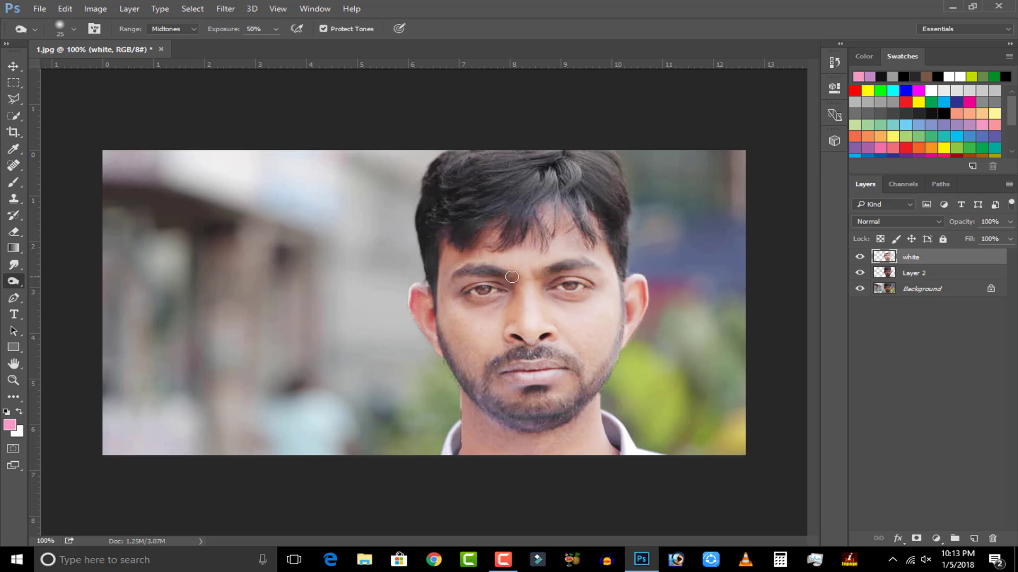
left_click_drag(511, 276, 456, 268)
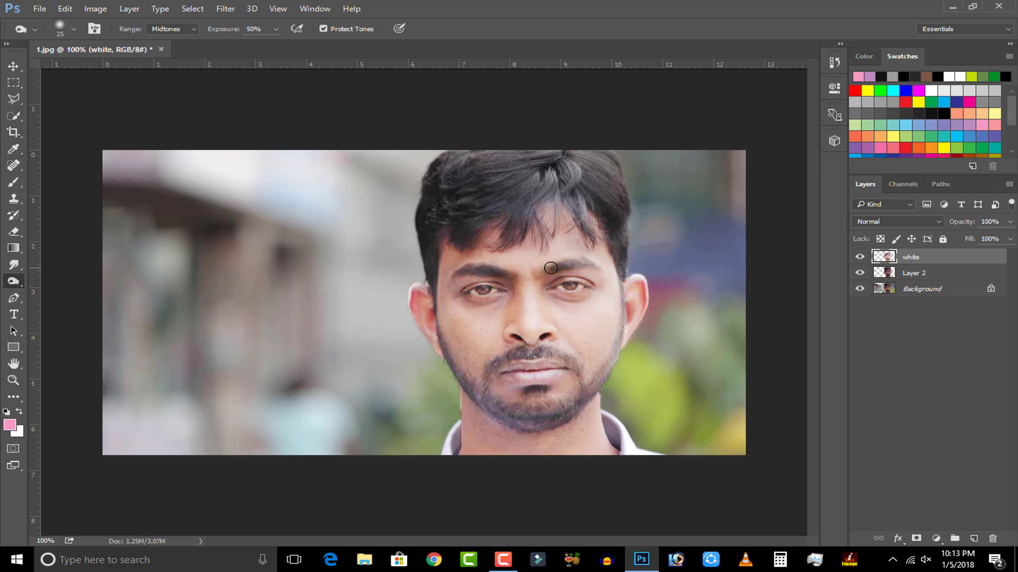
mouse_move(546, 269)
left_mouse_down()
mouse_move(593, 263)
mouse_move(581, 286)
left_mouse_up()
mouse_move(498, 292)
left_mouse_down()
mouse_move(469, 295)
mouse_move(494, 287)
left_mouse_up()
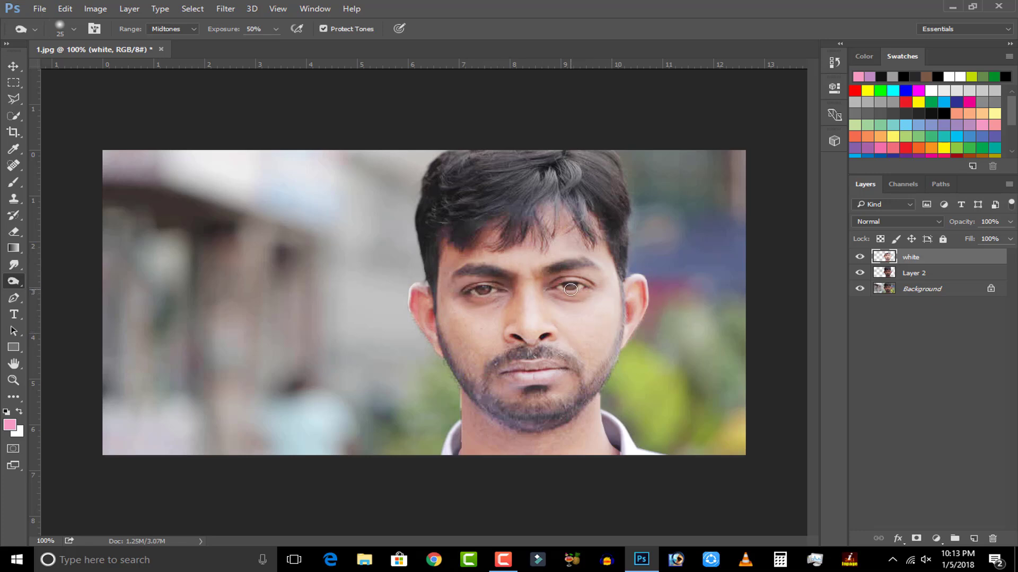
Undo the last eye burn and darken the beard along the jaw and chin of the white layer with the Burn tool.
key("ctrl+z")
mouse_move(623, 285)
left_mouse_down()
mouse_move(617, 348)
mouse_move(583, 405)
left_mouse_up()
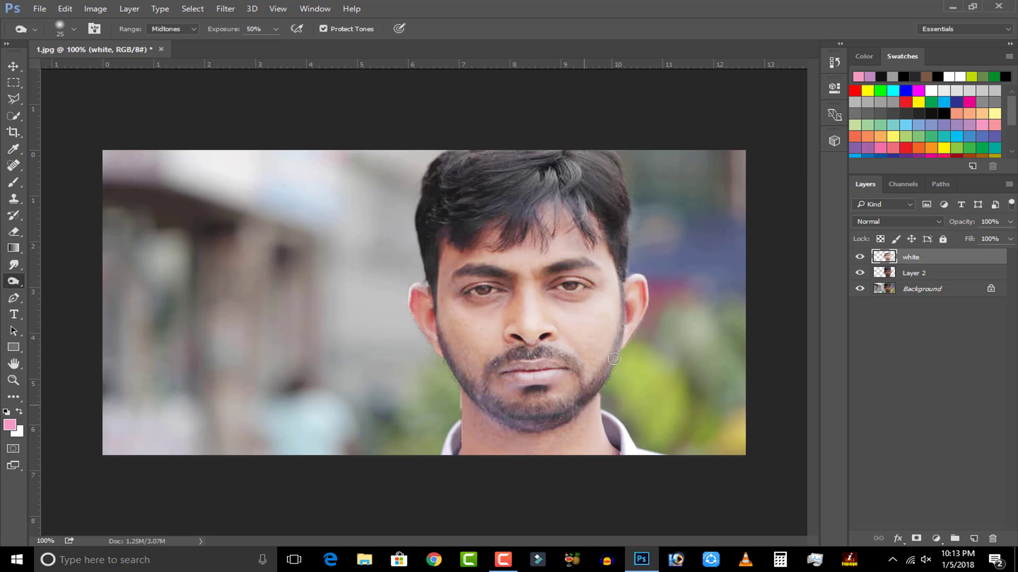
mouse_move(614, 359)
left_mouse_down()
mouse_move(430, 306)
mouse_move(480, 400)
mouse_move(504, 411)
mouse_move(486, 385)
mouse_move(539, 353)
mouse_move(574, 376)
mouse_move(576, 365)
mouse_move(517, 352)
mouse_move(512, 406)
mouse_move(533, 394)
mouse_move(496, 398)
mouse_move(575, 375)
left_mouse_up()
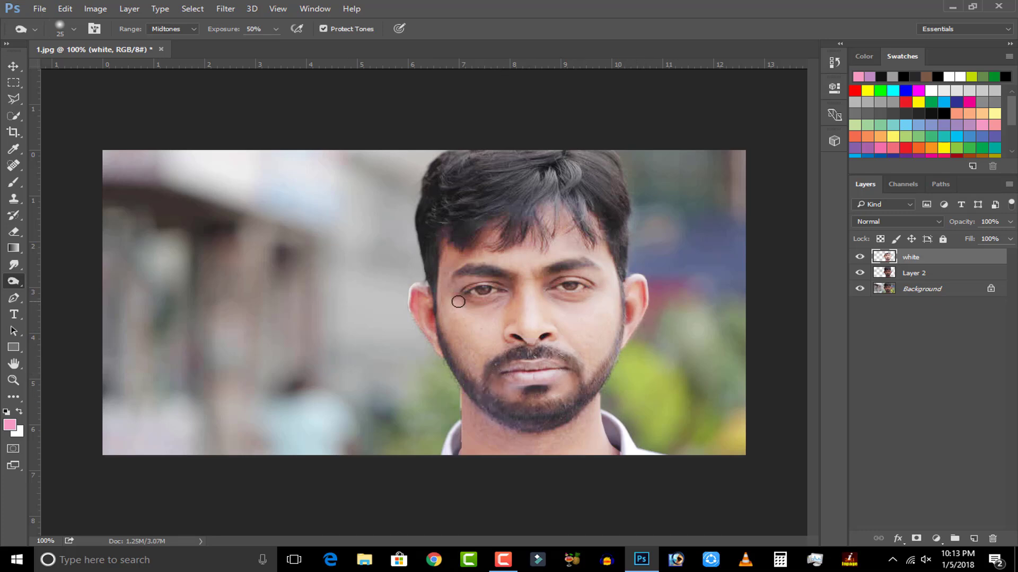
Compare the retouch with the original by toggling the white layer, Layer 2 and the Background, leaving all of them visible.
left_click(862, 257)
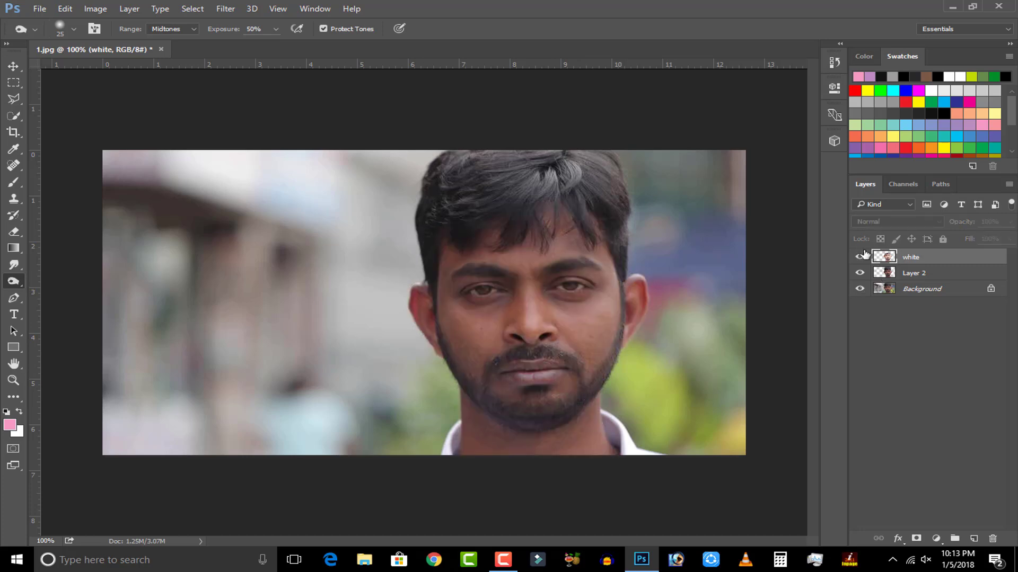
left_click(862, 257)
left_click(862, 257)
left_click(862, 257)
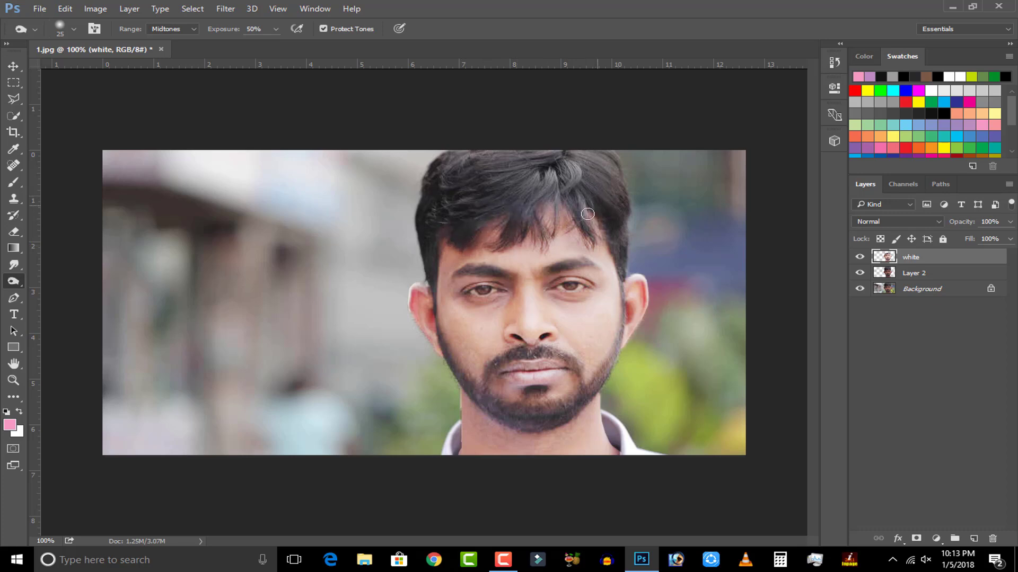
left_click(859, 272)
left_click(859, 273)
left_click(859, 288)
left_click(859, 288)
left_click(859, 288)
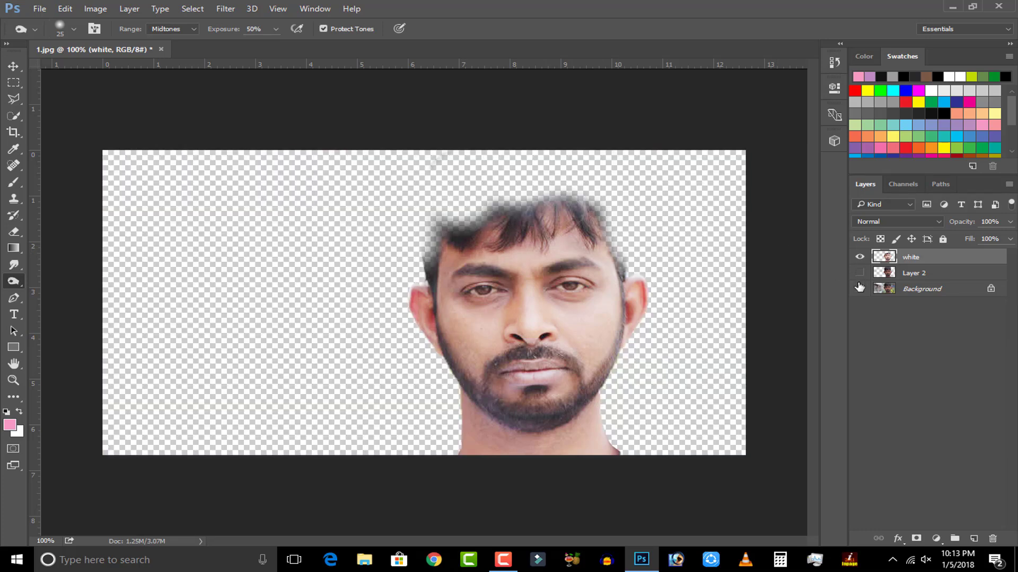
left_click_drag(859, 288, 859, 273)
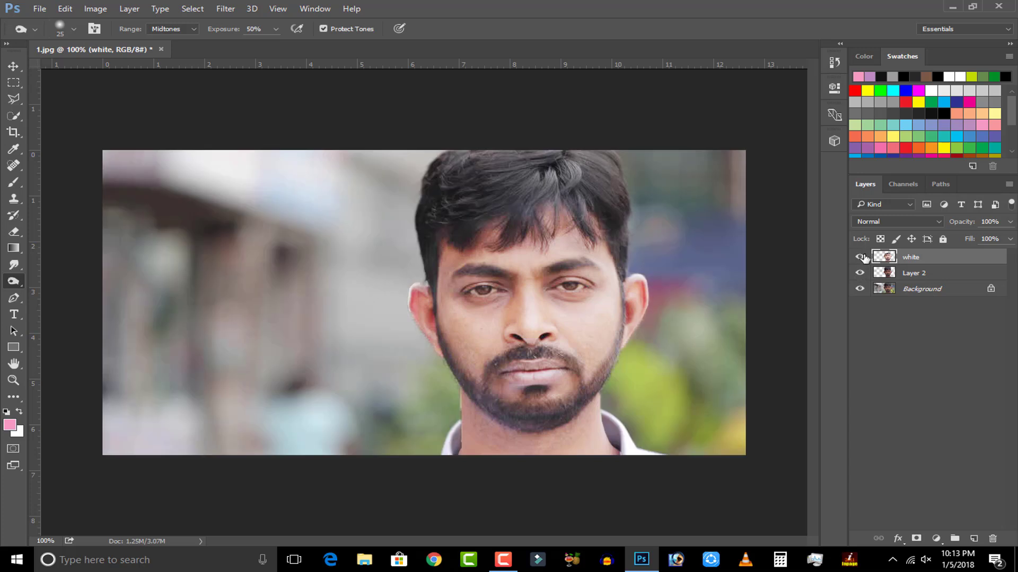
Merge the white layer down into Layer 2 and duplicate the merged layer within 1.jpg.
right_click(922, 259)
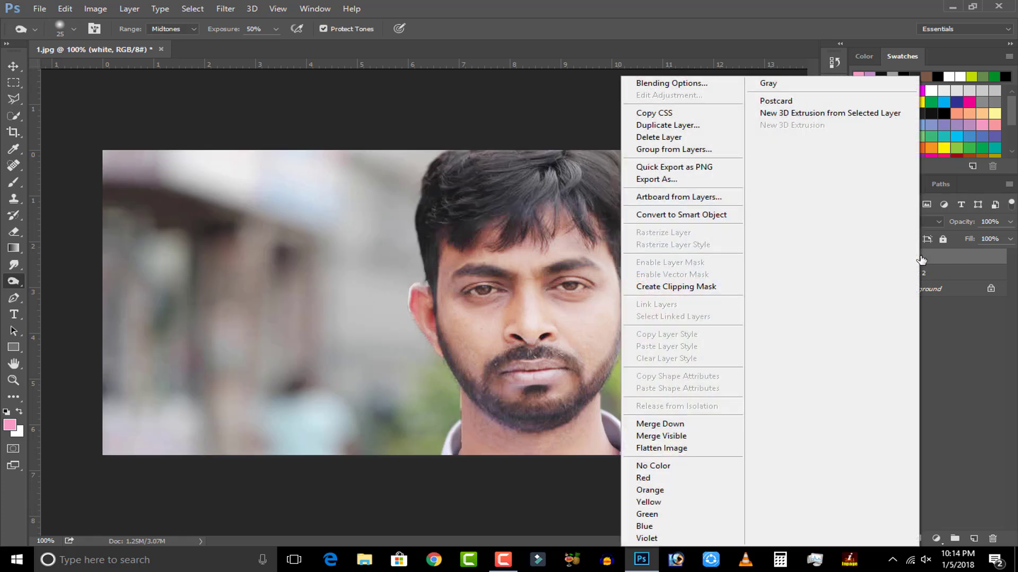
left_click(681, 426)
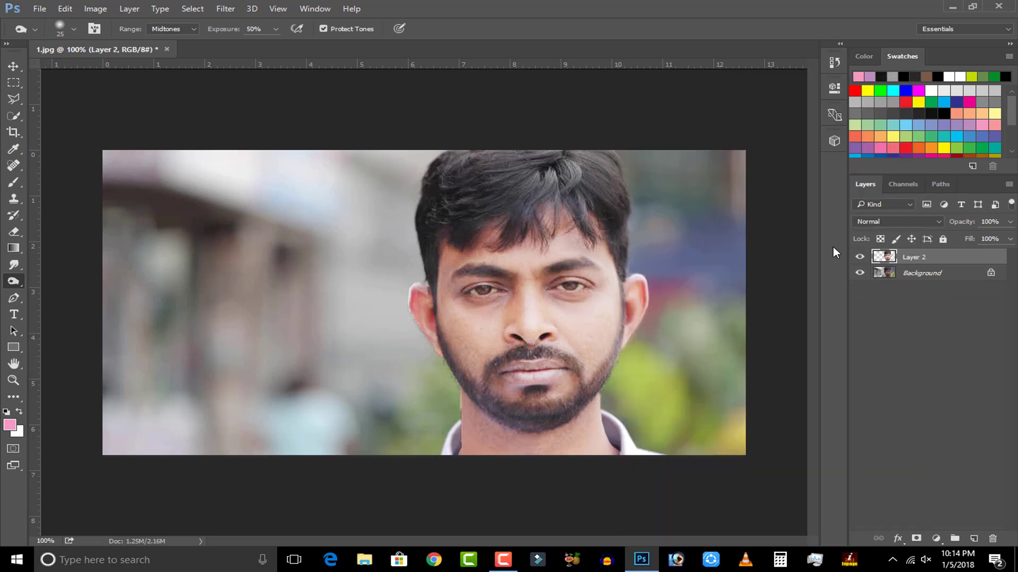
right_click(883, 259)
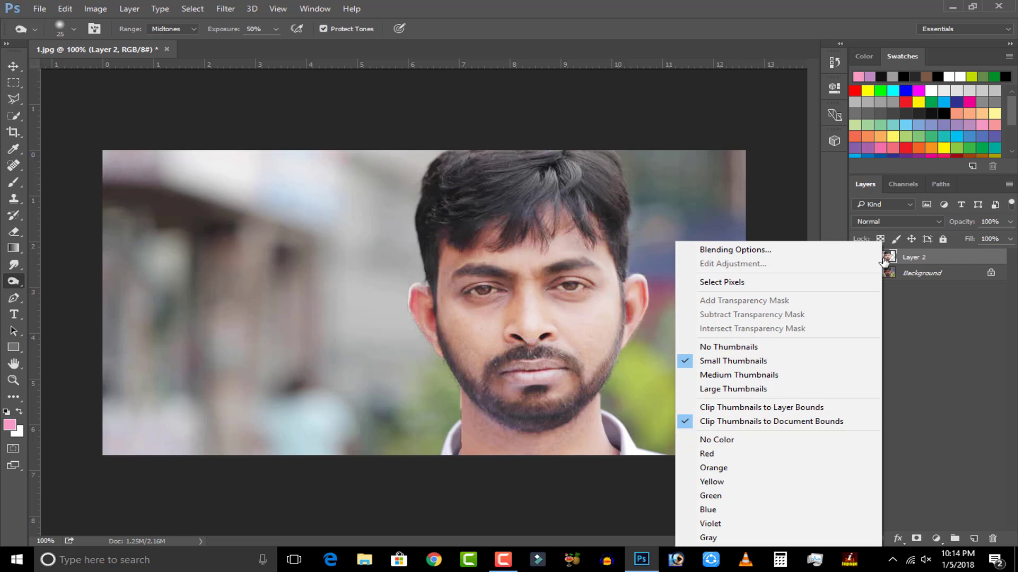
right_click(903, 257)
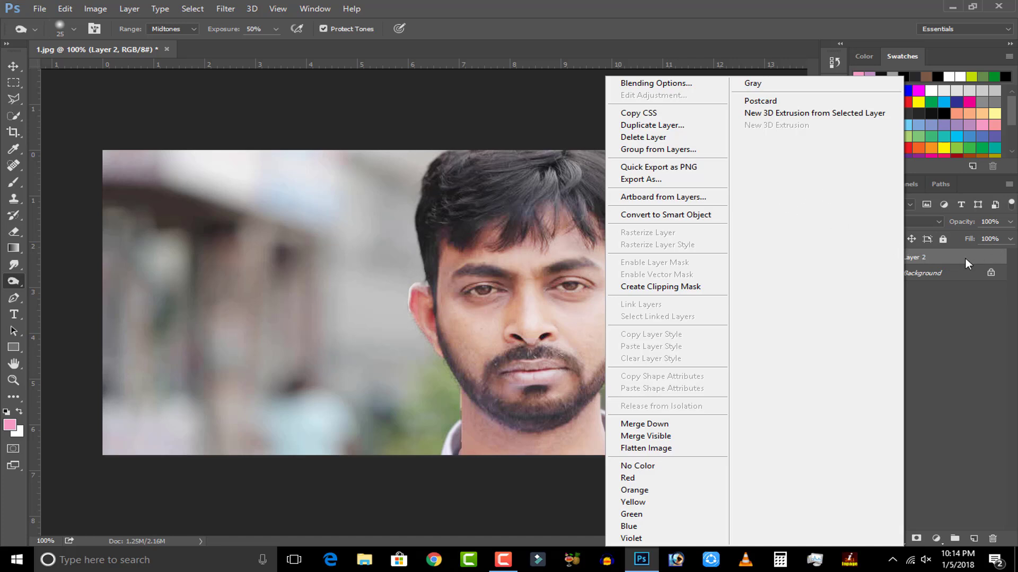
right_click(924, 257)
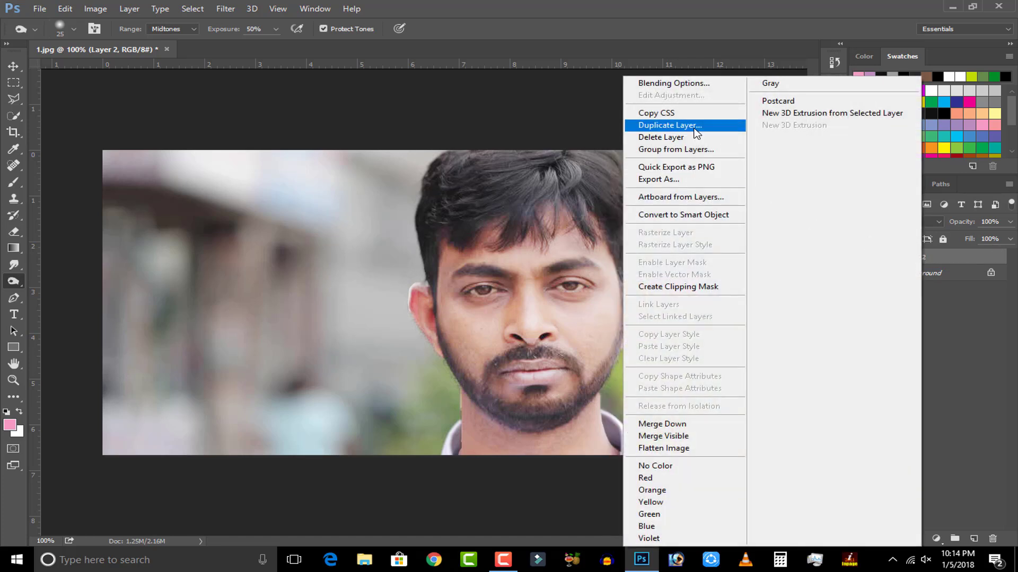
left_click(668, 125)
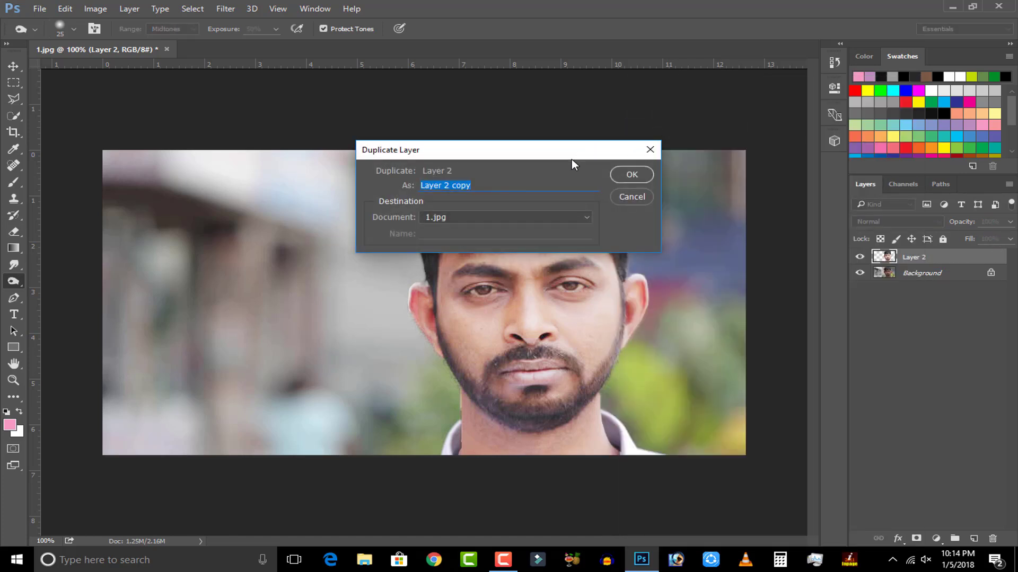
left_click_drag(463, 164, 312, 224)
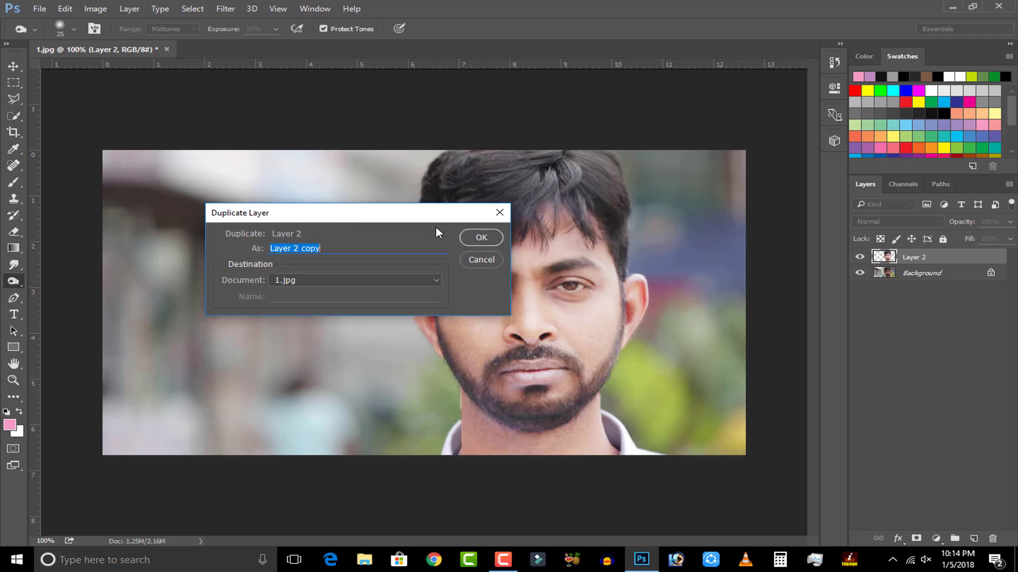
left_click(481, 234)
left_click(860, 258)
left_click(860, 258)
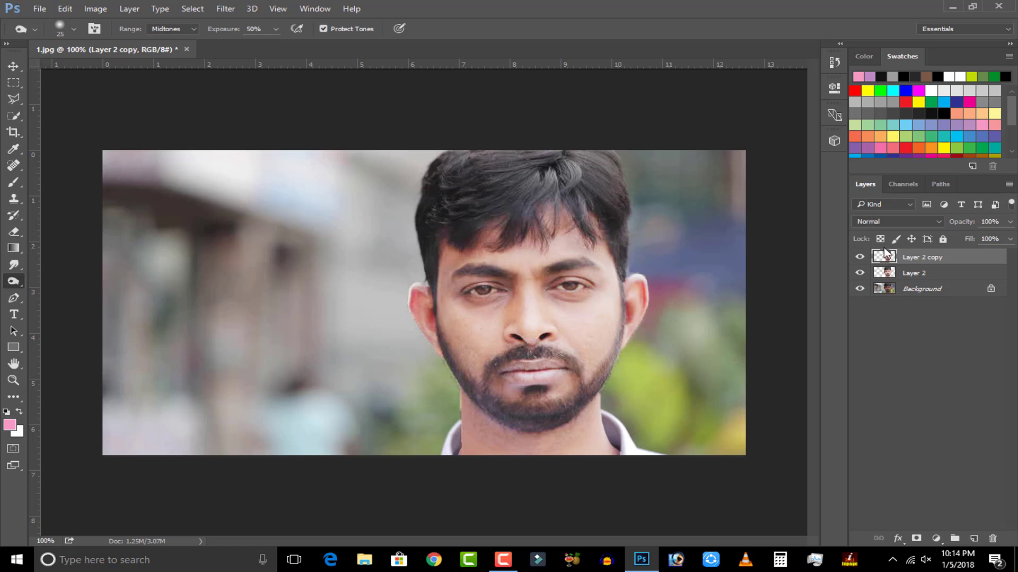
Open the Surface Blur filter for the duplicated layer and centre its preview on the face.
left_click(225, 9)
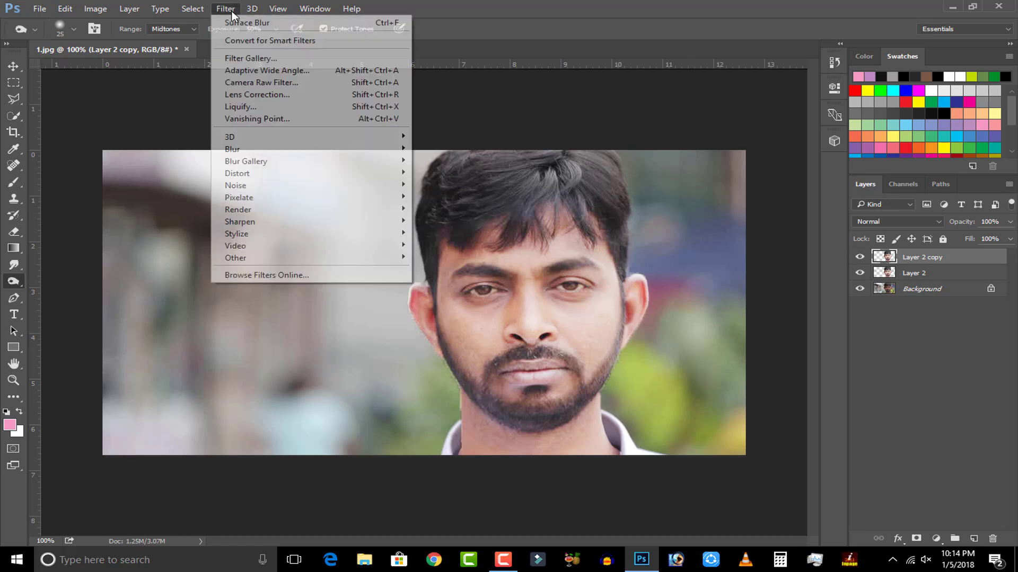
mouse_move(253, 151)
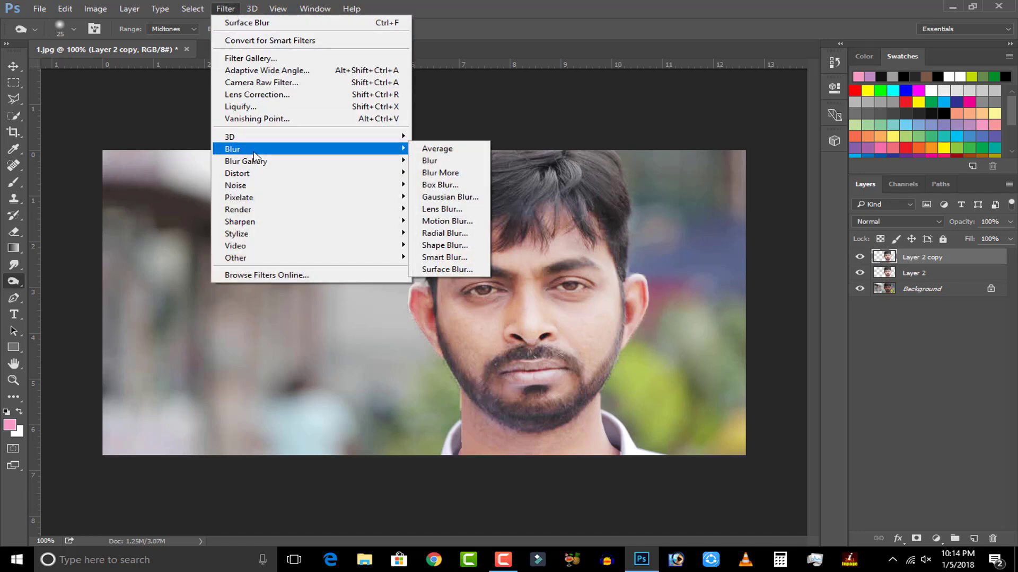
left_click(444, 270)
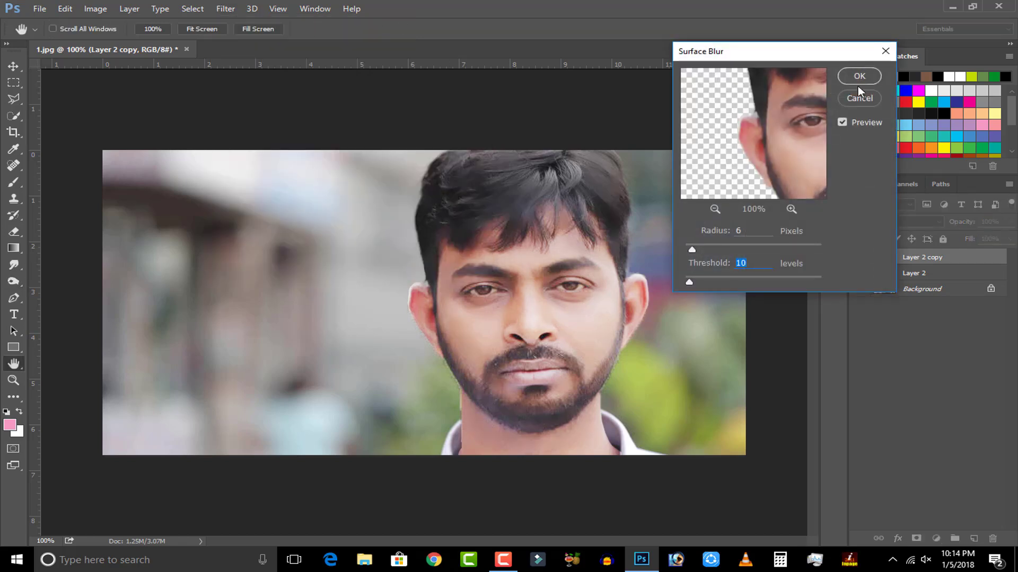
left_click_drag(768, 141, 680, 131)
left_click_drag(790, 126, 758, 113)
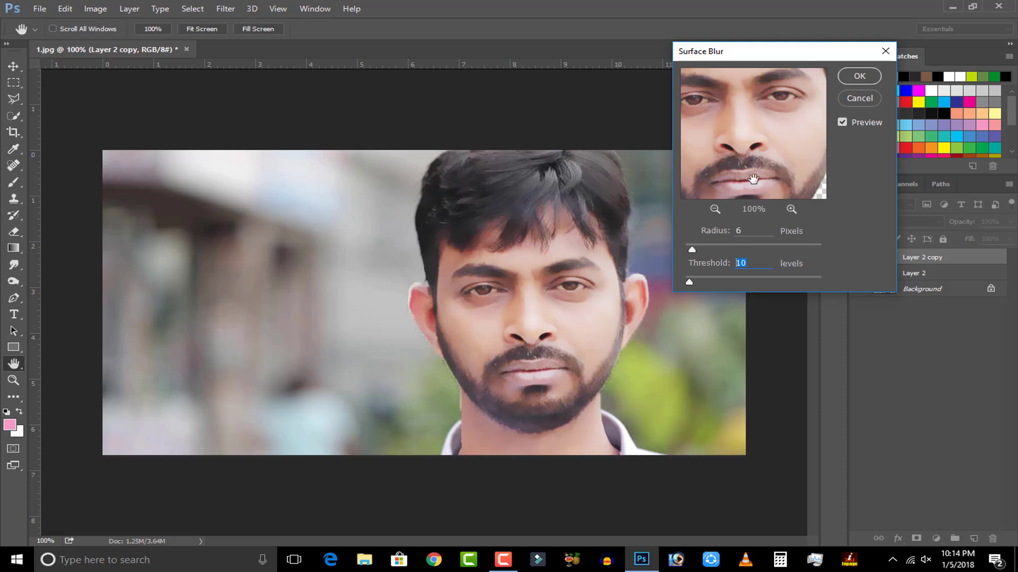
Try a Surface Blur radius of 23 pixels with thresholds of 52 and 11 levels.
left_click(714, 248)
left_click(712, 278)
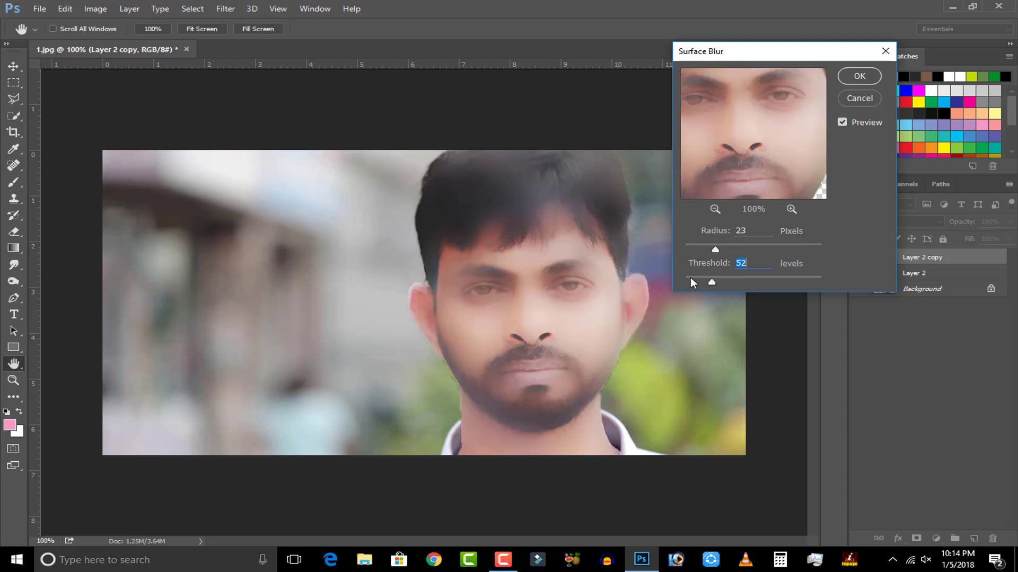
left_click(692, 282)
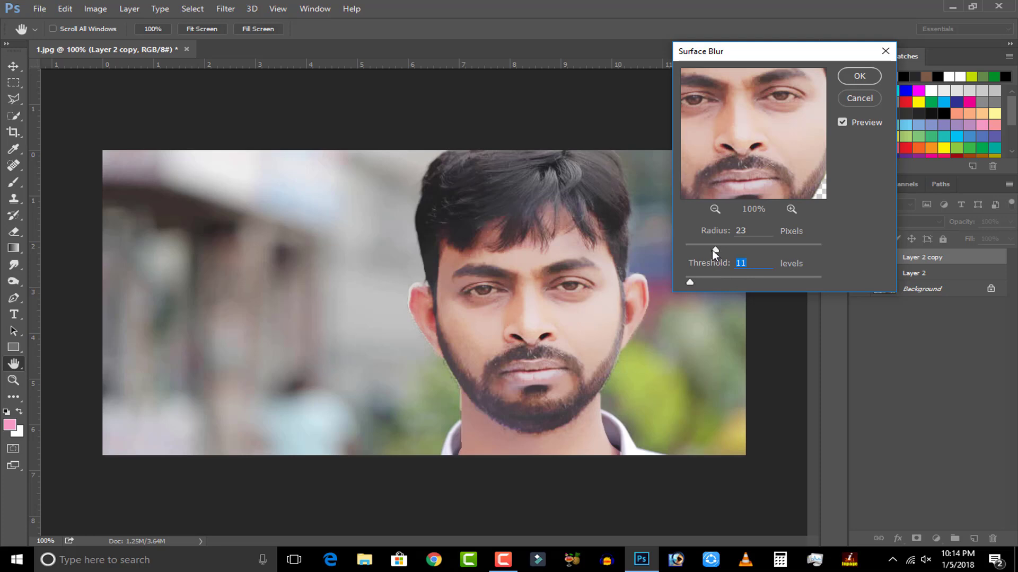
Apply Surface Blur to the duplicated layer with a radius of 6 pixels and a threshold of 10 levels.
left_click(705, 248)
left_click_drag(699, 245, 692, 248)
type("6")
double_click(746, 263)
type("10")
left_click(841, 123)
left_click(862, 76)
key("o")
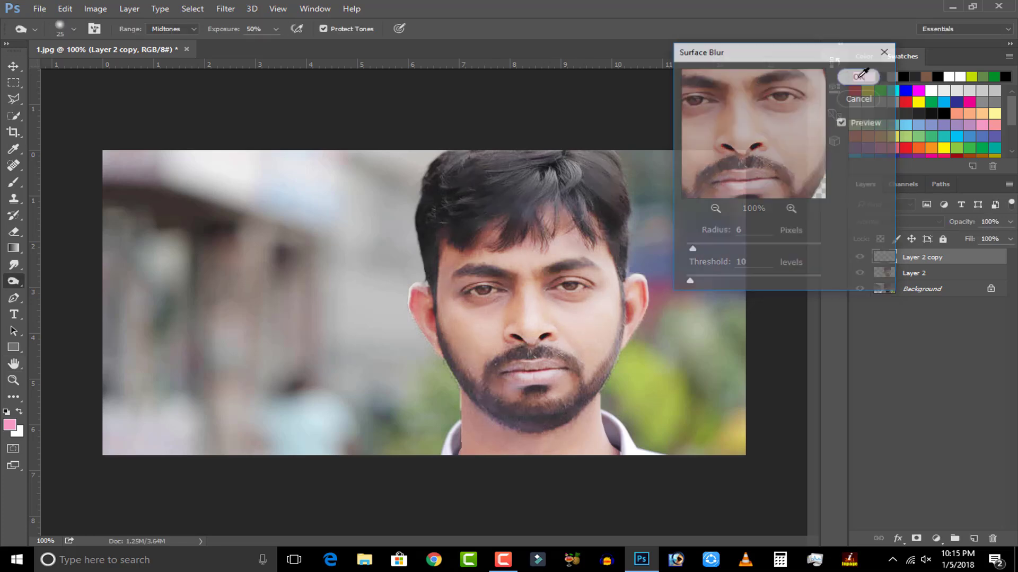
left_click(860, 258)
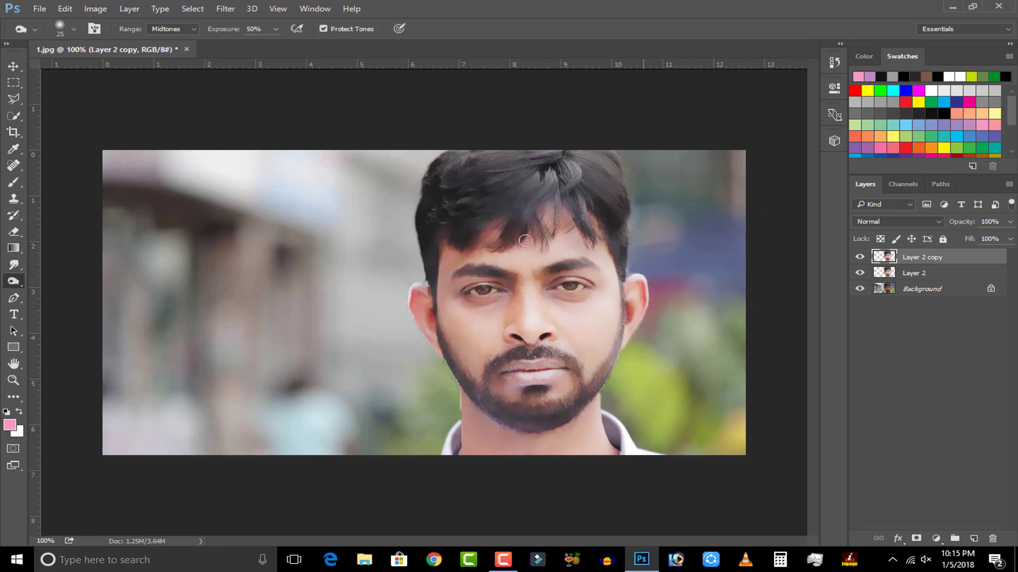
Erase the blurred hair from the duplicated layer using the Eraser with a 70 px soft brush.
left_click(13, 231)
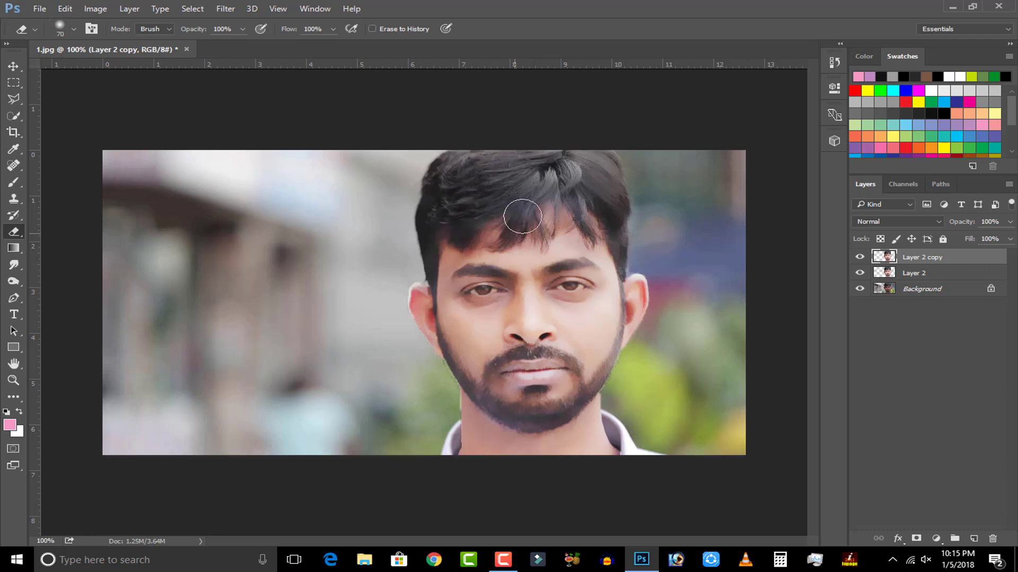
left_click(73, 27)
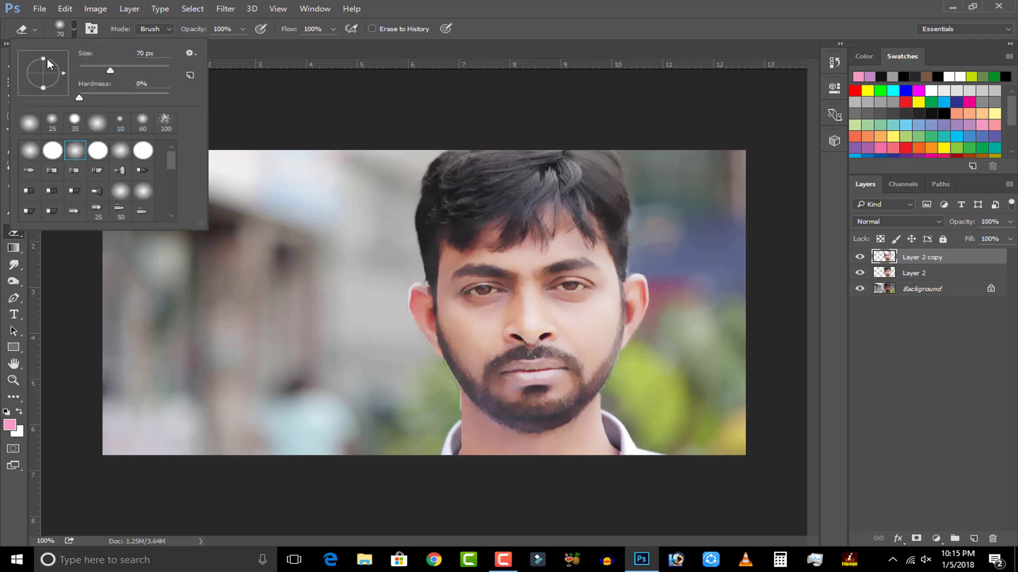
left_click(518, 181)
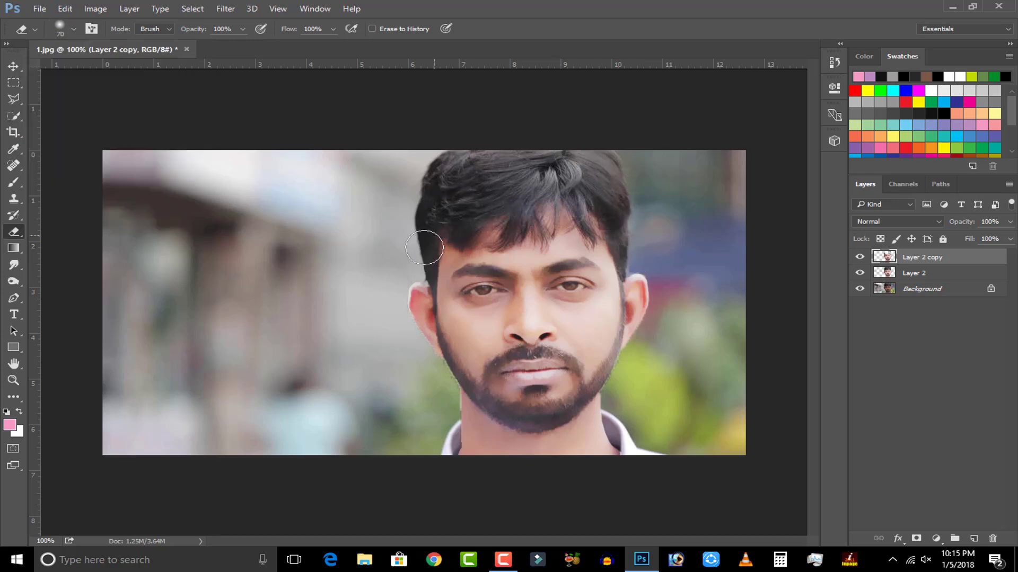
Reduce the Eraser brush to size 20 and erase the blurred eyes, eyebrows, moustache and beard from the duplicated layer.
key("bracketleft")
key("bracketleft")
key("bracketleft")
key("bracketleft")
key("bracketleft")
key("bracketleft")
key("bracketleft")
key("bracketleft")
key("bracketleft")
Erase leftover hair at the temples and hairline while viewing the duplicated layer alone, leaving all layers visible again.
left_click(859, 272)
left_click(859, 273)
left_click(859, 288)
left_click(859, 272)
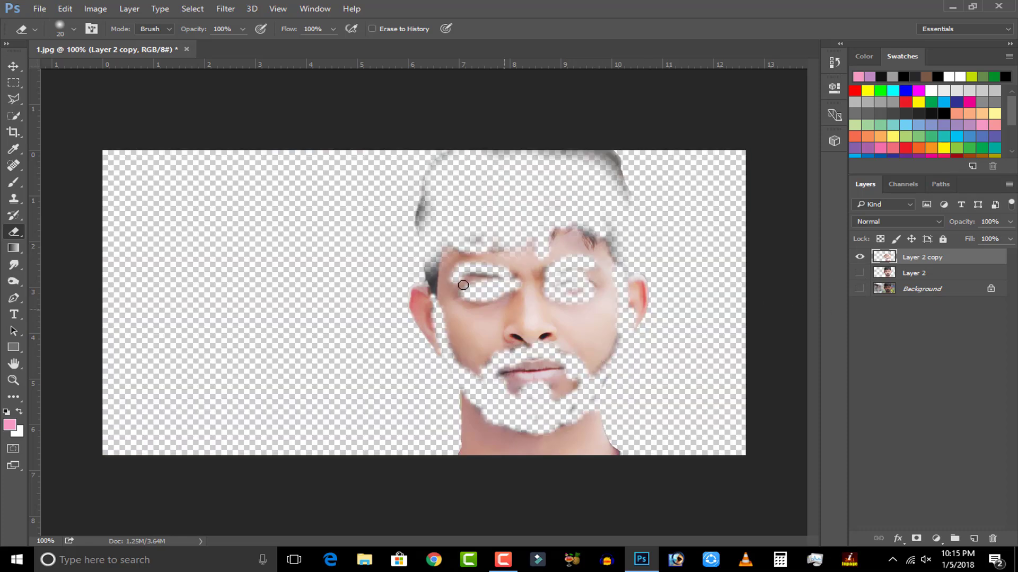
mouse_move(435, 265)
left_mouse_down()
mouse_move(434, 293)
mouse_move(427, 222)
mouse_move(411, 240)
mouse_move(426, 244)
mouse_move(425, 277)
left_mouse_up()
mouse_move(523, 230)
left_mouse_down()
mouse_move(577, 233)
mouse_move(594, 246)
mouse_move(587, 234)
mouse_move(607, 238)
mouse_move(632, 262)
left_mouse_up()
left_click_drag(859, 273, 860, 290)
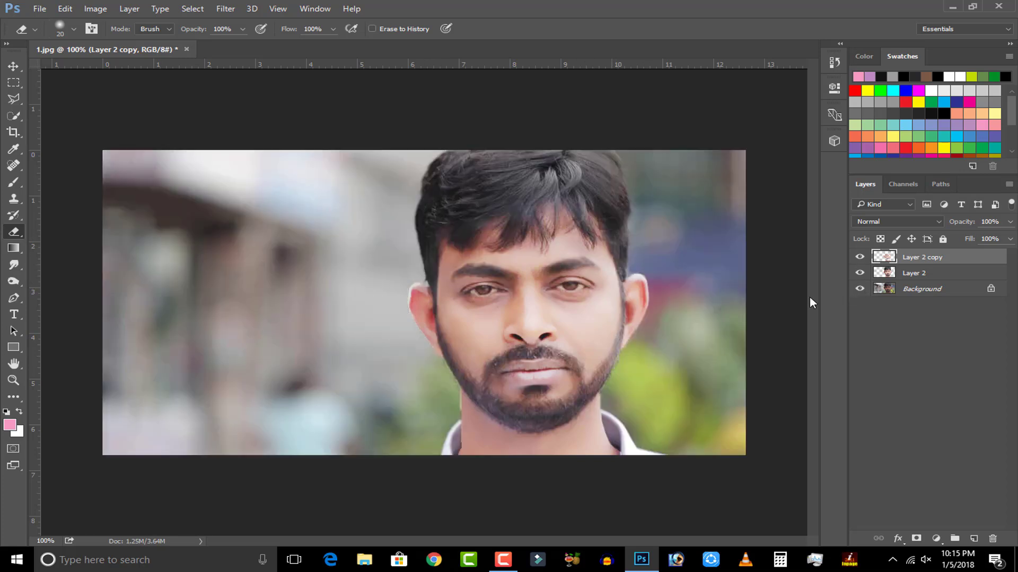
Compare the smoothing by toggling the duplicated layer, and merge it down into Layer 2.
left_click(860, 257)
left_click(861, 257)
left_click(860, 257)
left_click(861, 257)
right_click(913, 262)
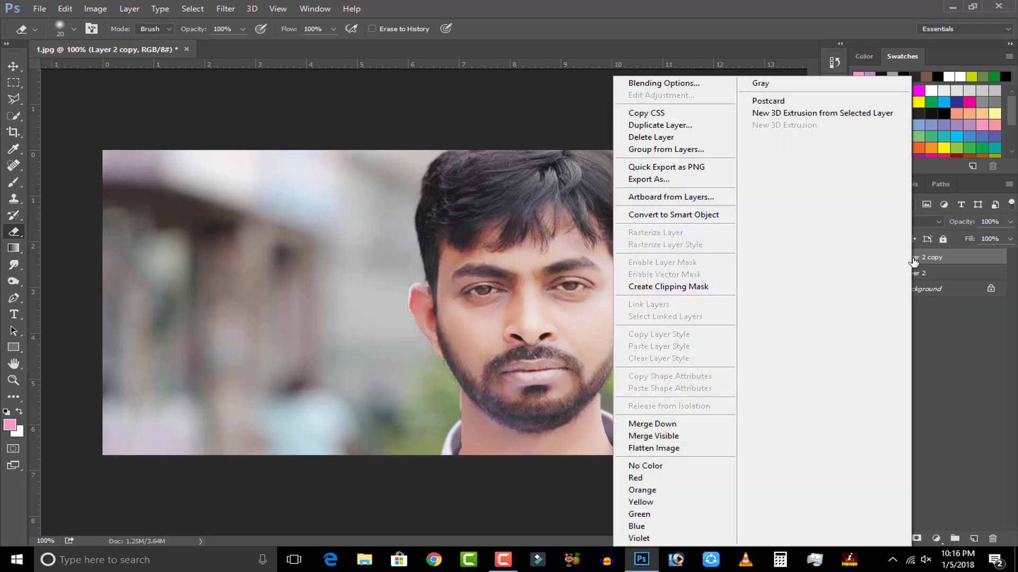
left_click(643, 424)
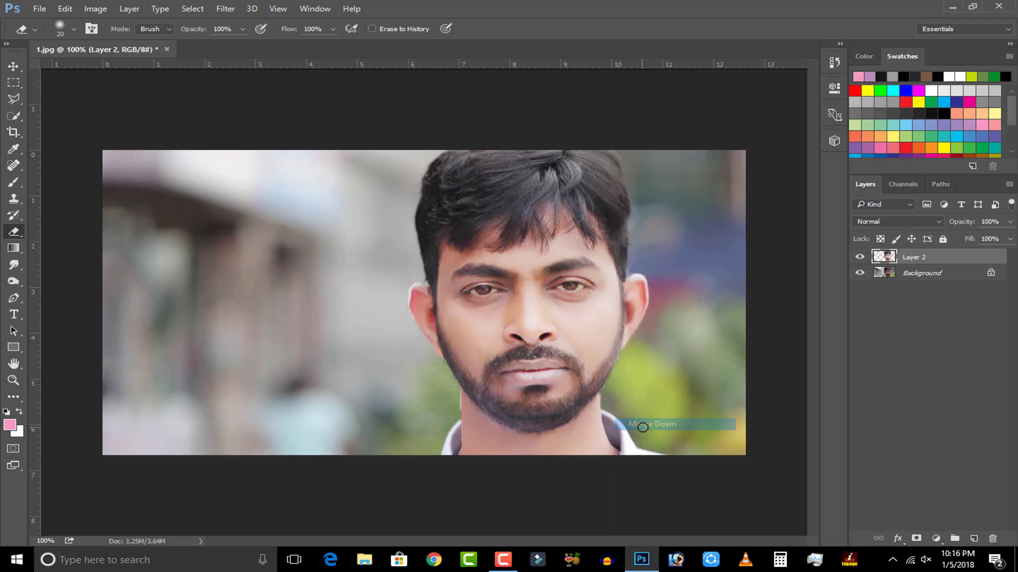
Compare the portrait before and after retouching by toggling Layer 2, leaving it visible.
left_click(860, 257)
left_click(859, 257)
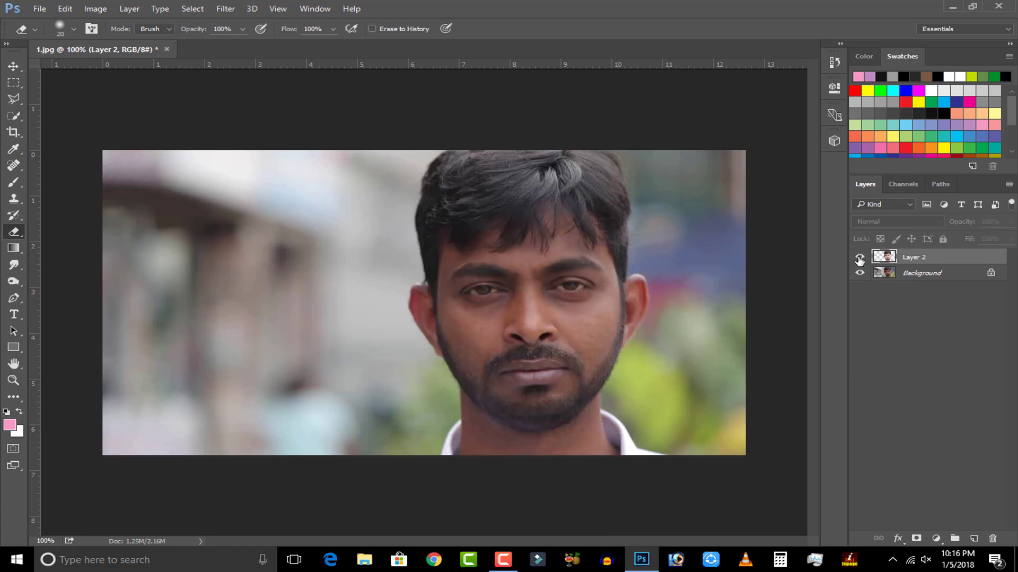
left_click(859, 257)
left_click(859, 257)
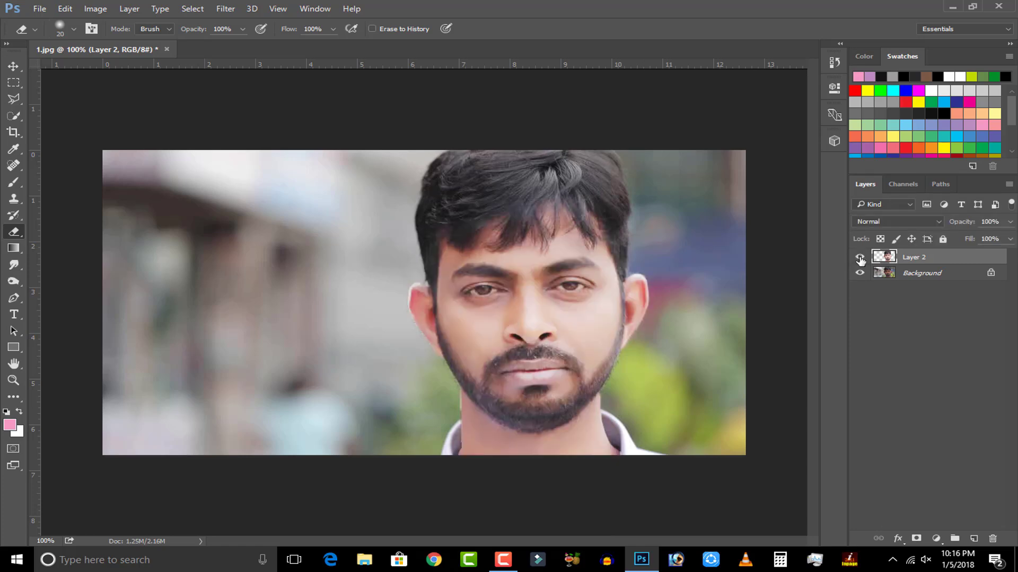
left_click(859, 257)
left_click(860, 257)
Add a new layer above Layer 2 and set the foreground colour to the violet swatch #8781bd.
left_click(974, 539)
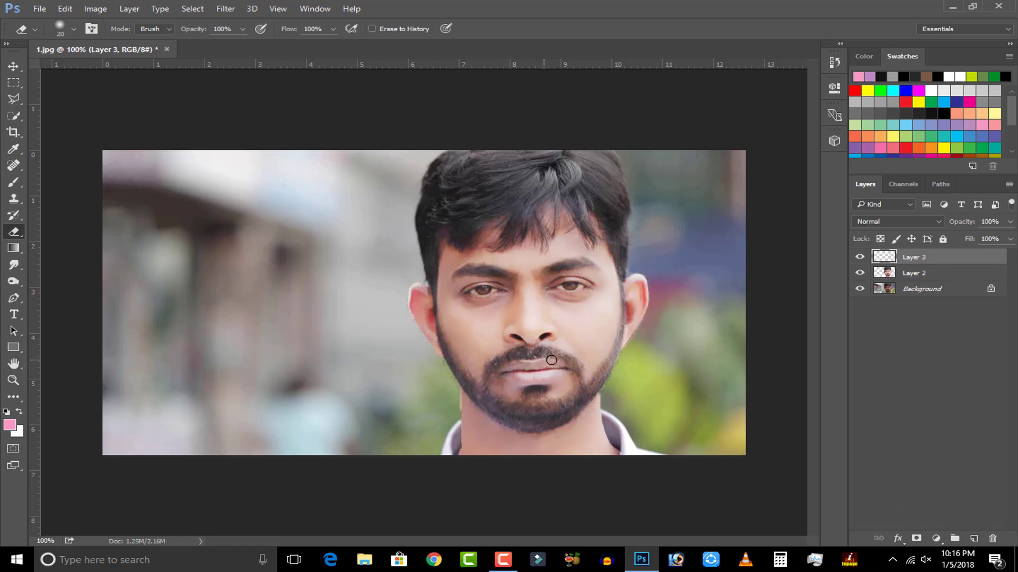
left_click(943, 124)
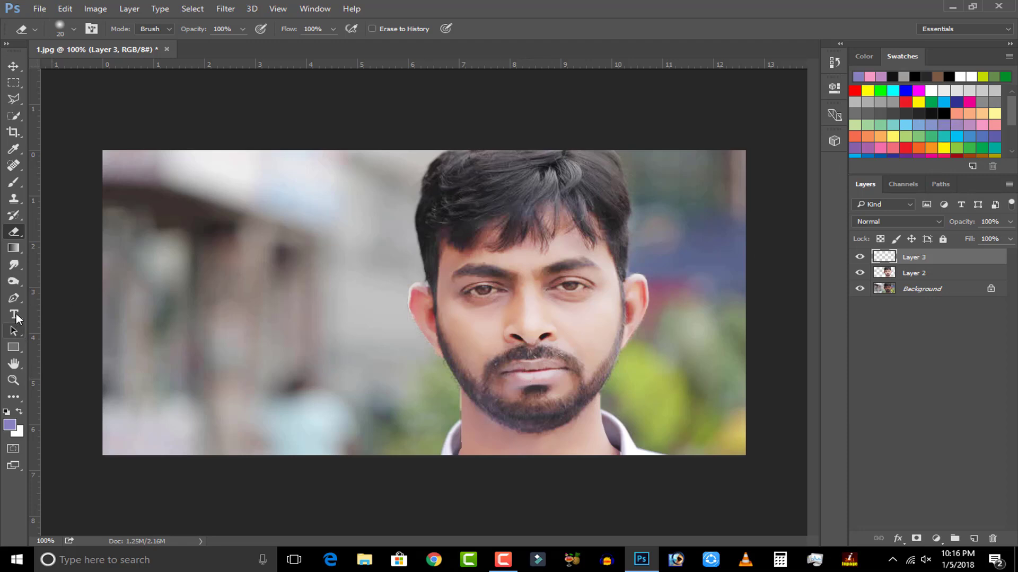
left_click(9, 425)
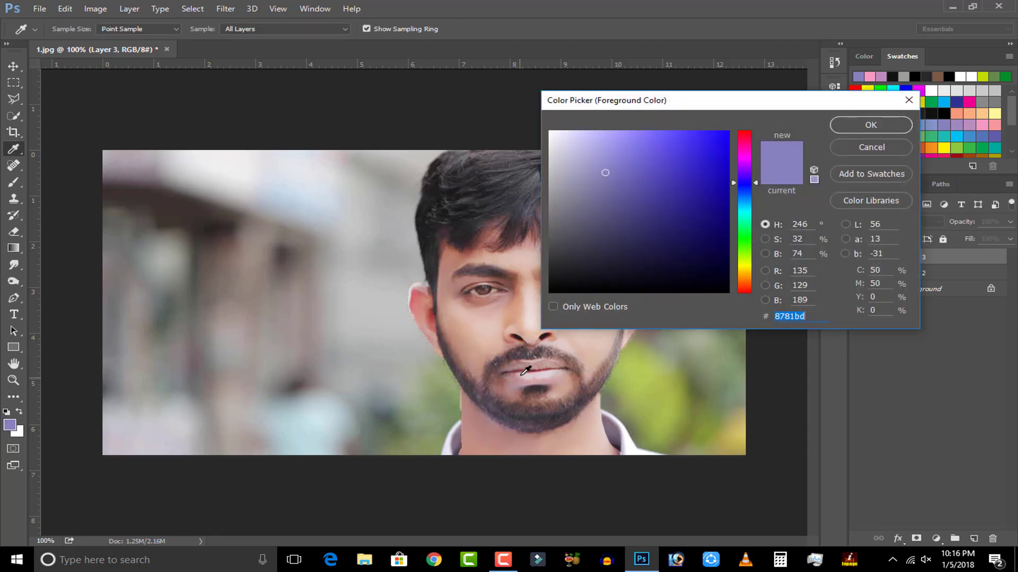
left_click(853, 147)
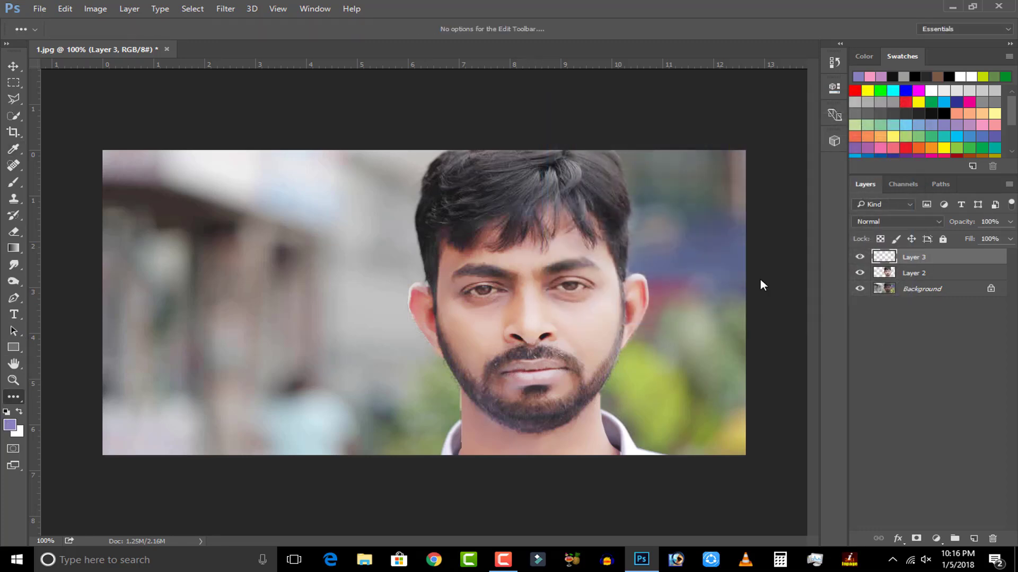
Paint over the lips with the violet brush on Layer 3, try the Color blend mode, and set the layer to Soft Light.
left_click(13, 187)
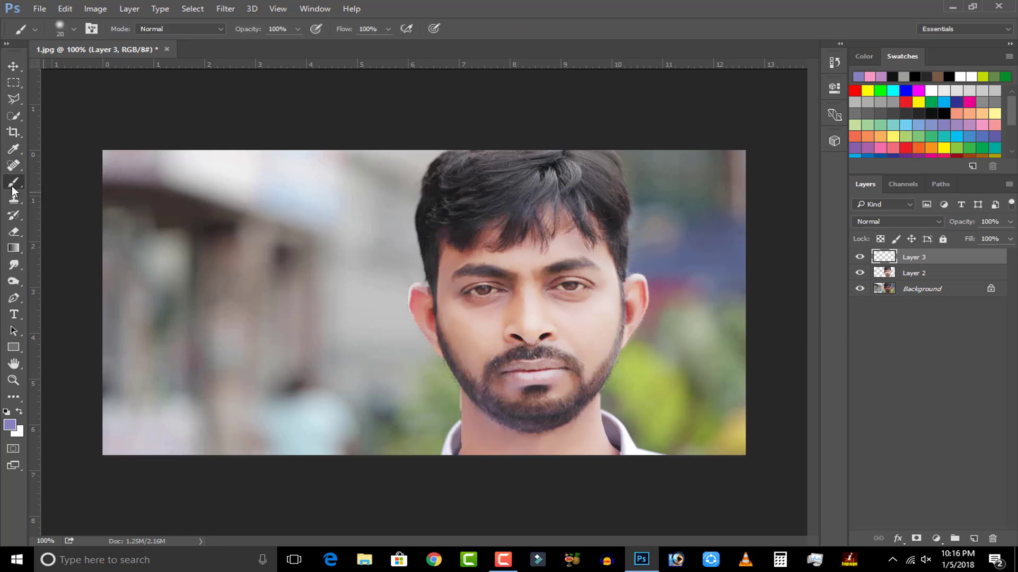
mouse_move(557, 366)
left_mouse_down()
mouse_move(507, 369)
mouse_move(551, 375)
mouse_move(515, 380)
mouse_move(546, 371)
mouse_move(529, 373)
left_mouse_up()
left_click(870, 222)
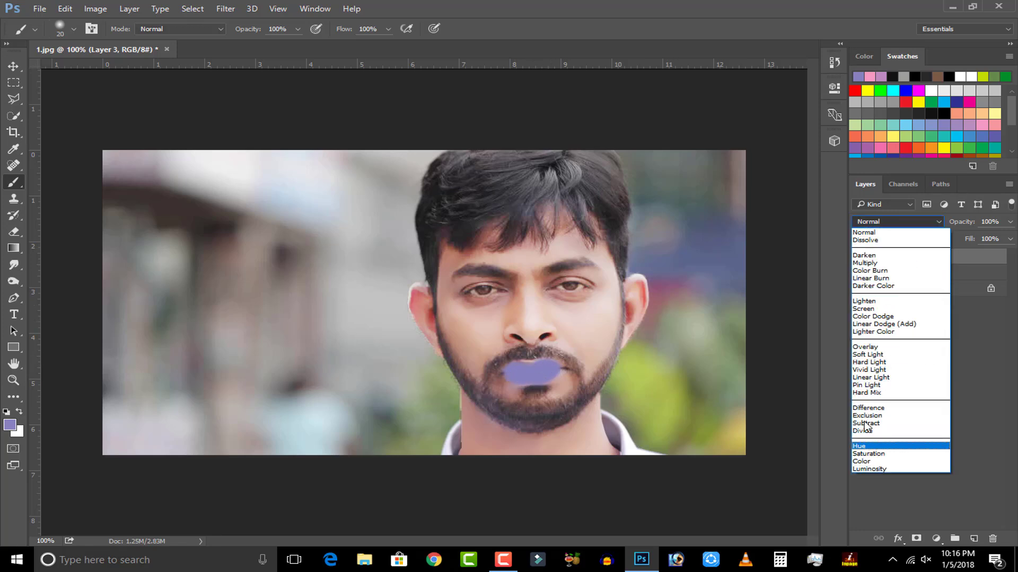
left_click(862, 462)
left_click(879, 222)
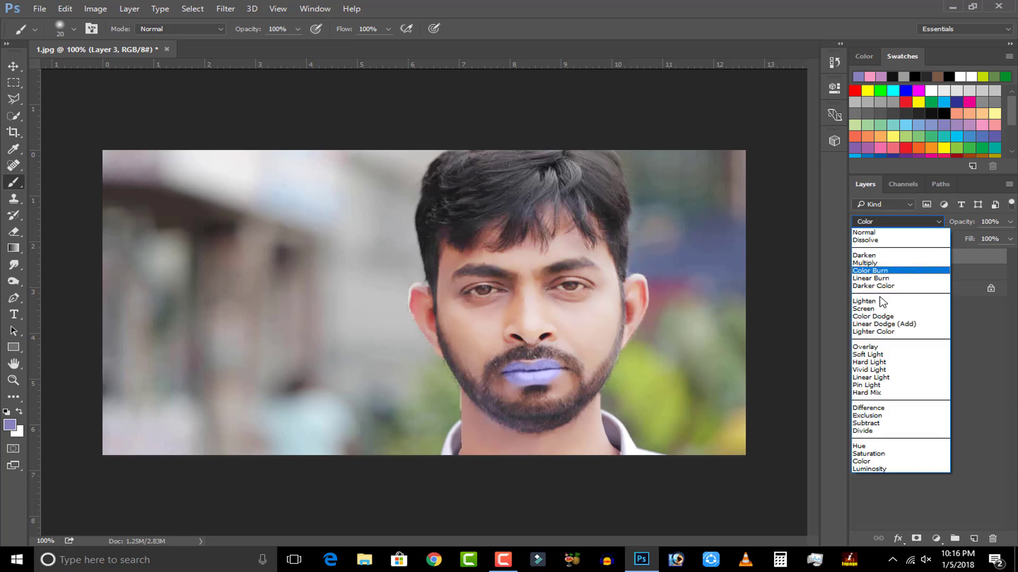
left_click(879, 355)
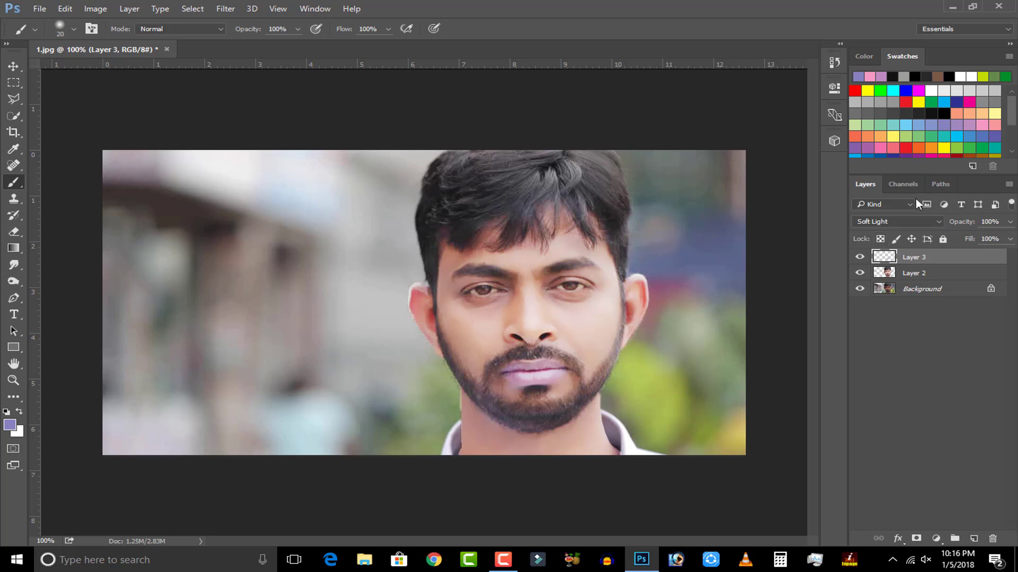
Repaint the lips on Layer 3 with the pinkish-violet swatch, compare the tint on and off, and lower the layer's opacity to 58%.
left_click(971, 123)
mouse_move(552, 371)
left_mouse_down()
mouse_move(532, 374)
mouse_move(535, 363)
mouse_move(514, 374)
mouse_move(538, 381)
mouse_move(504, 374)
mouse_move(548, 379)
left_mouse_up()
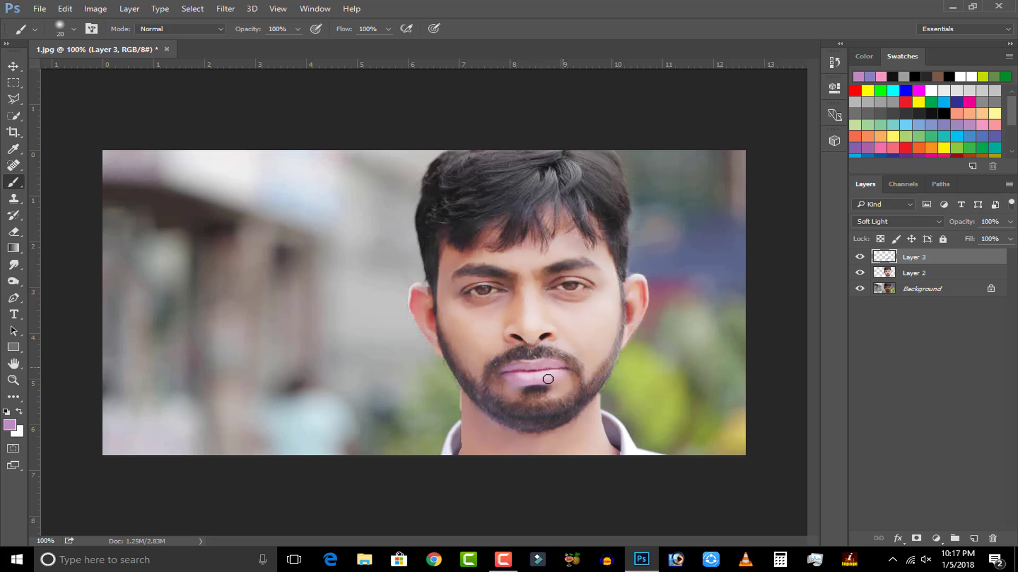
left_click(859, 257)
left_click(859, 257)
left_click(1009, 222)
left_click(927, 331)
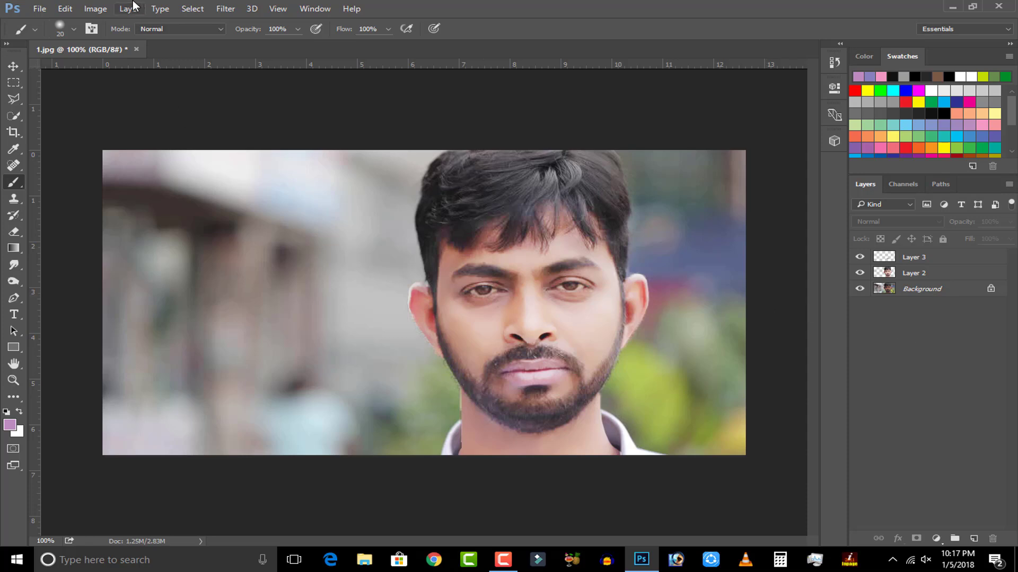
left_click(95, 8)
left_click(951, 260)
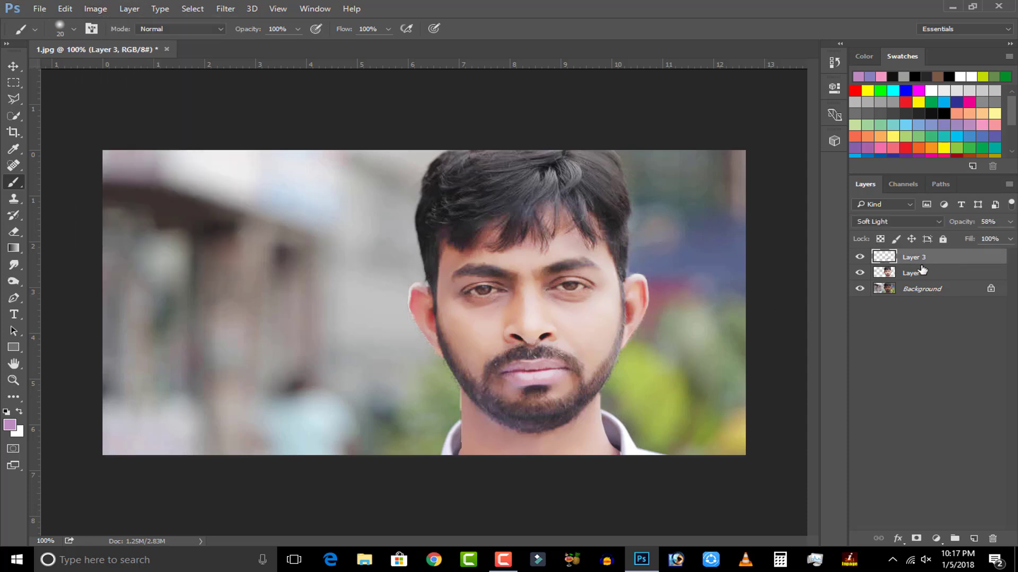
key("ctrl+u")
left_click_drag(830, 155, 258, 219)
left_click_drag(229, 330, 272, 335)
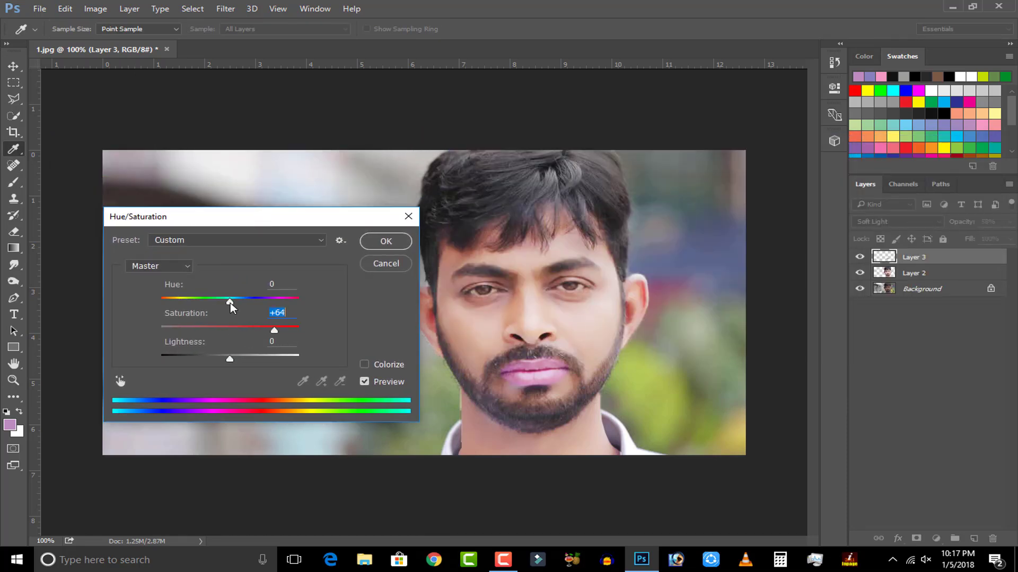
mouse_move(229, 301)
left_mouse_down()
mouse_move(173, 301)
mouse_move(265, 302)
mouse_move(240, 306)
left_mouse_up()
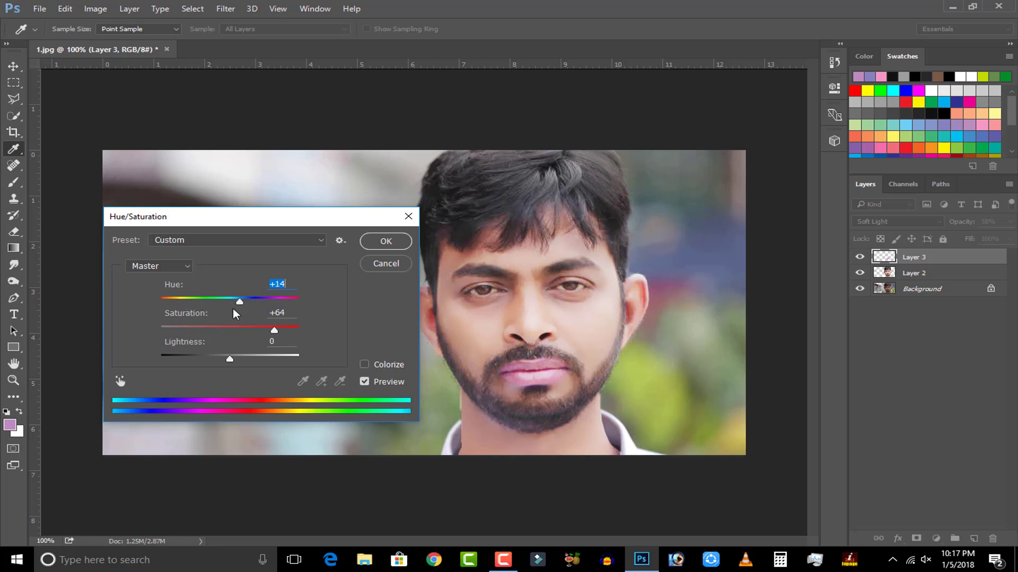
mouse_move(240, 306)
left_mouse_down()
mouse_move(280, 303)
mouse_move(241, 307)
left_mouse_up()
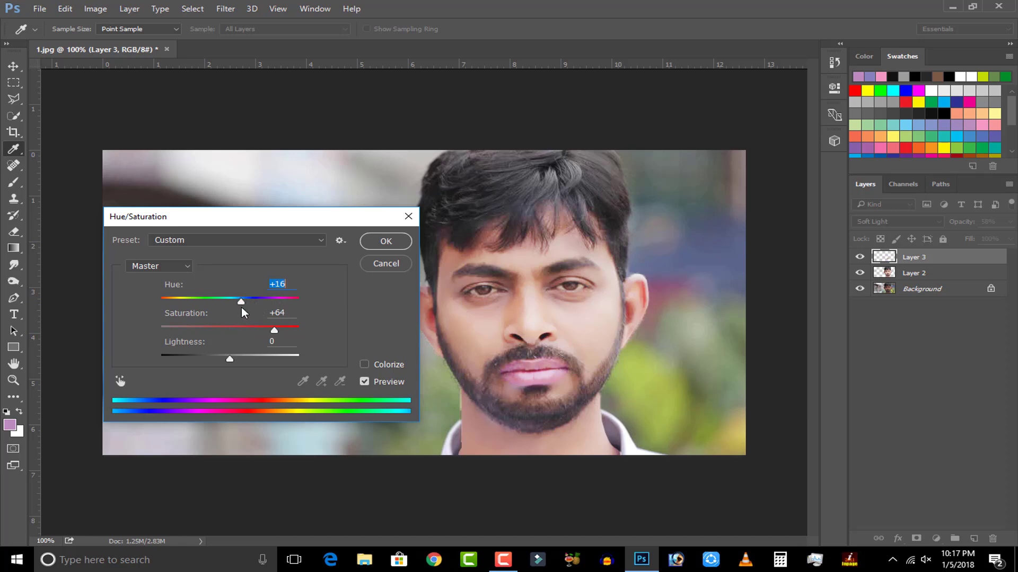
left_click(397, 268)
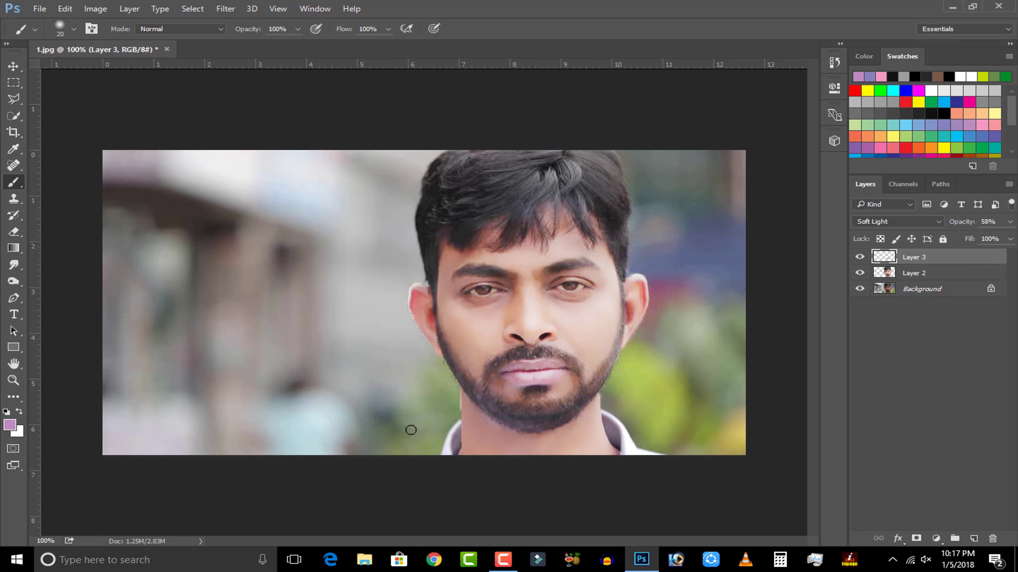
Save a copy of the portrait to the Desktop in JPEG format with the file name 2.
left_click(40, 9)
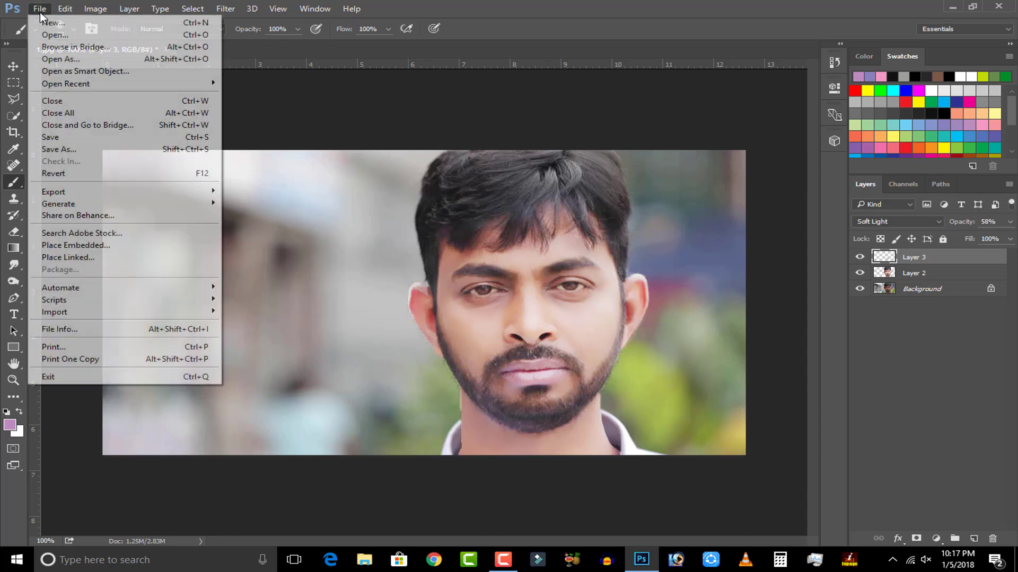
left_click(63, 148)
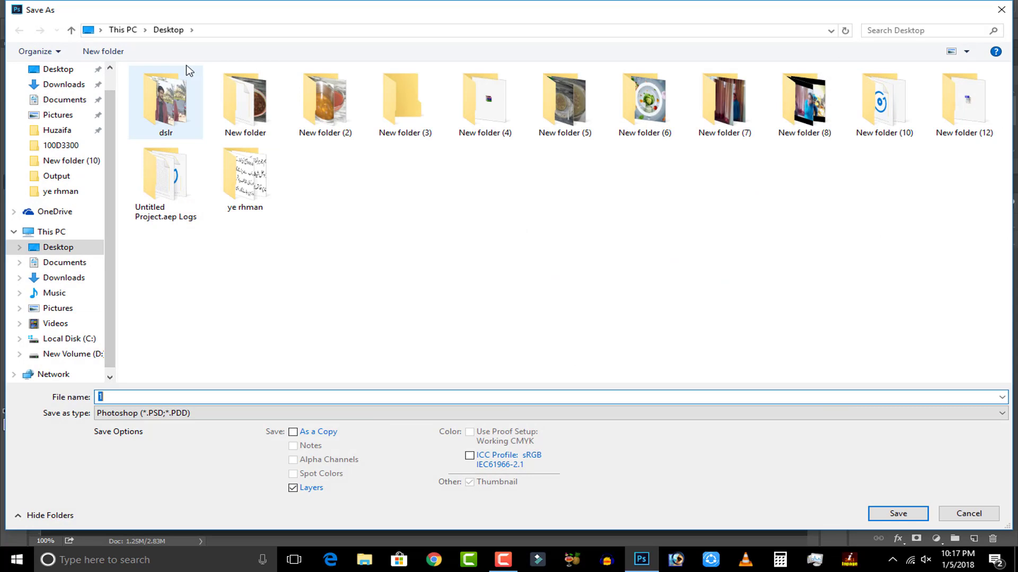
left_click(84, 247)
left_click(132, 413)
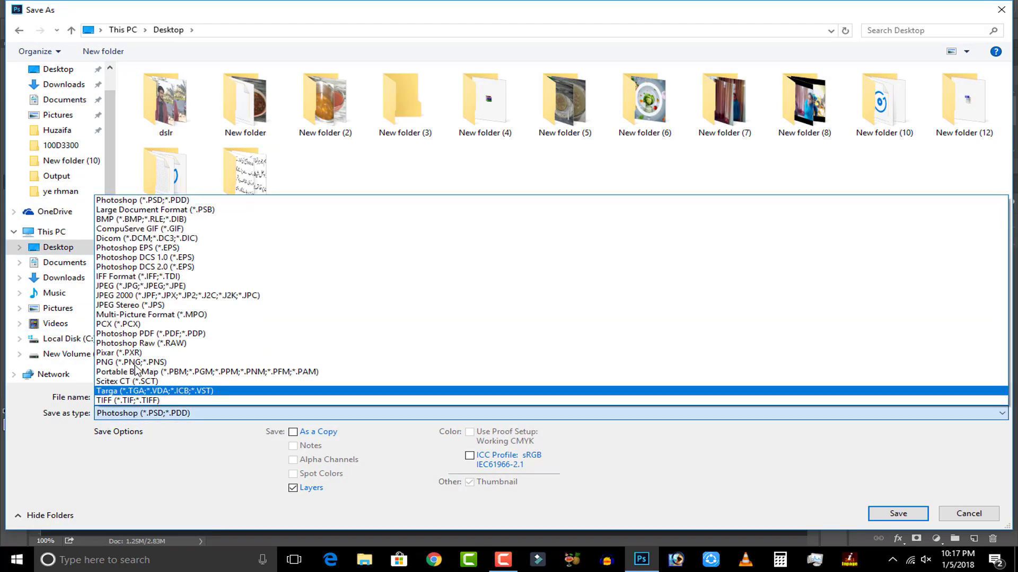
left_click(175, 286)
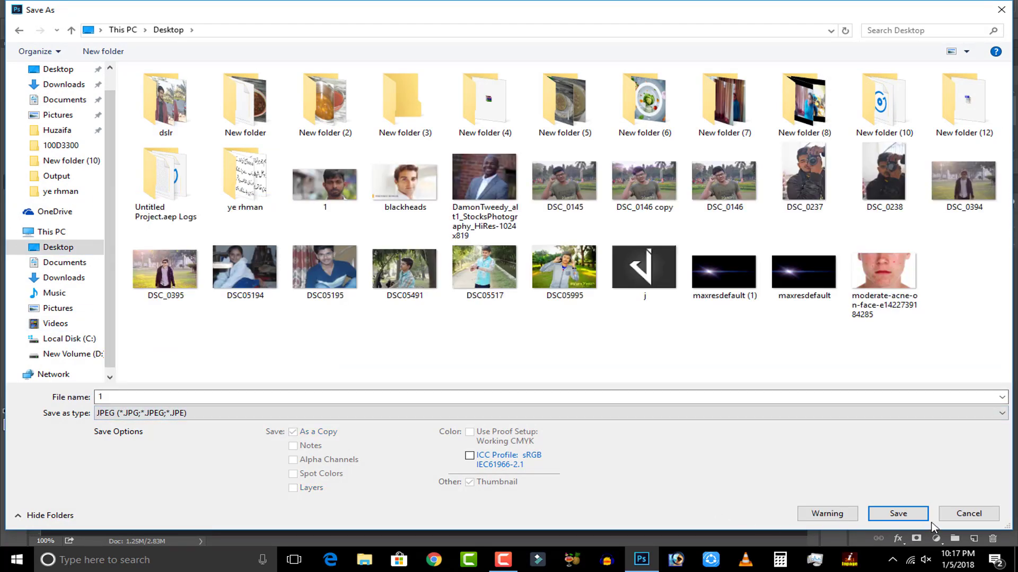
left_click(642, 396)
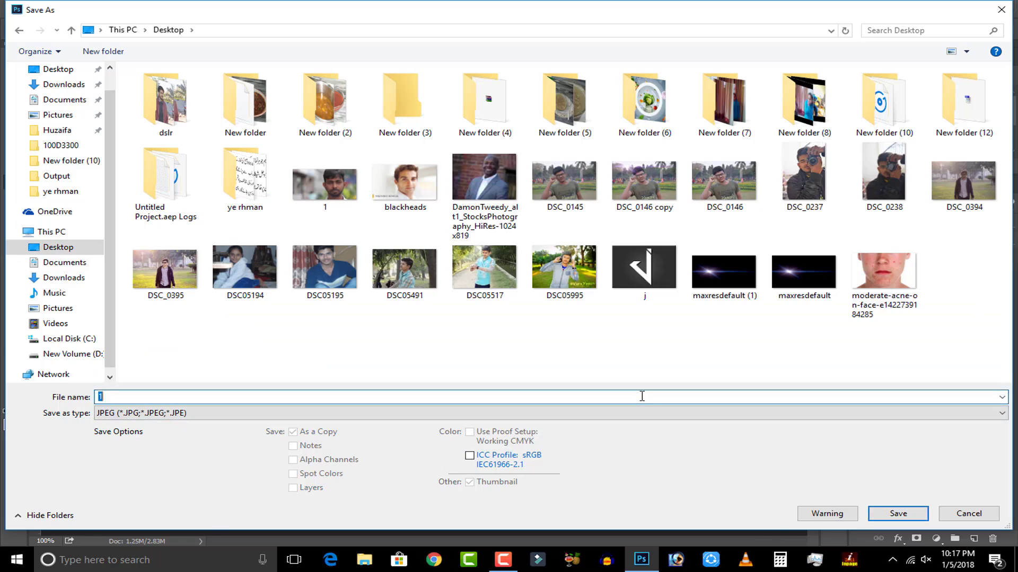
left_click(892, 513)
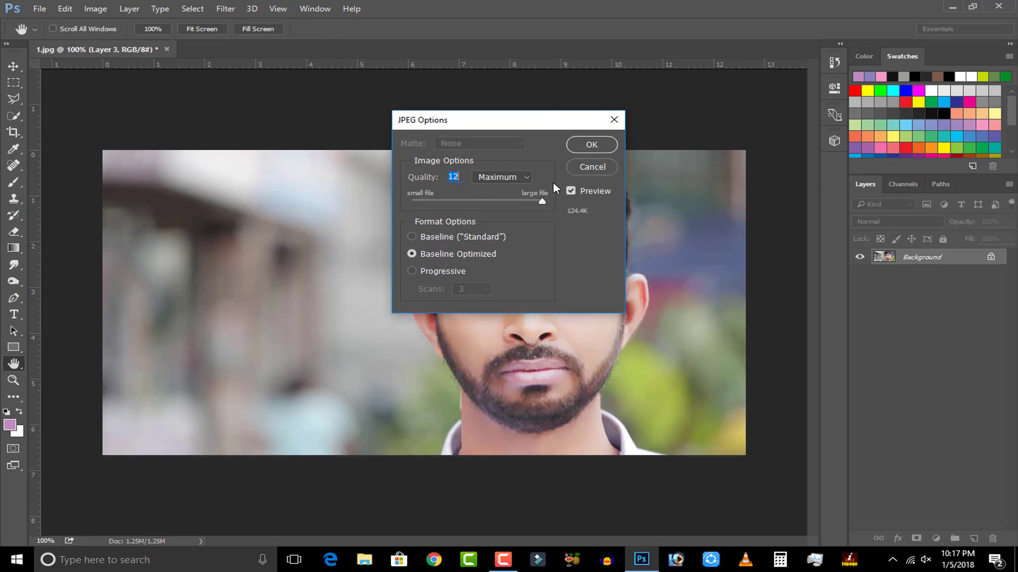
Set the JPEG quality to Maximum at 12 with Baseline Optimized format and confirm the export.
left_click(522, 179)
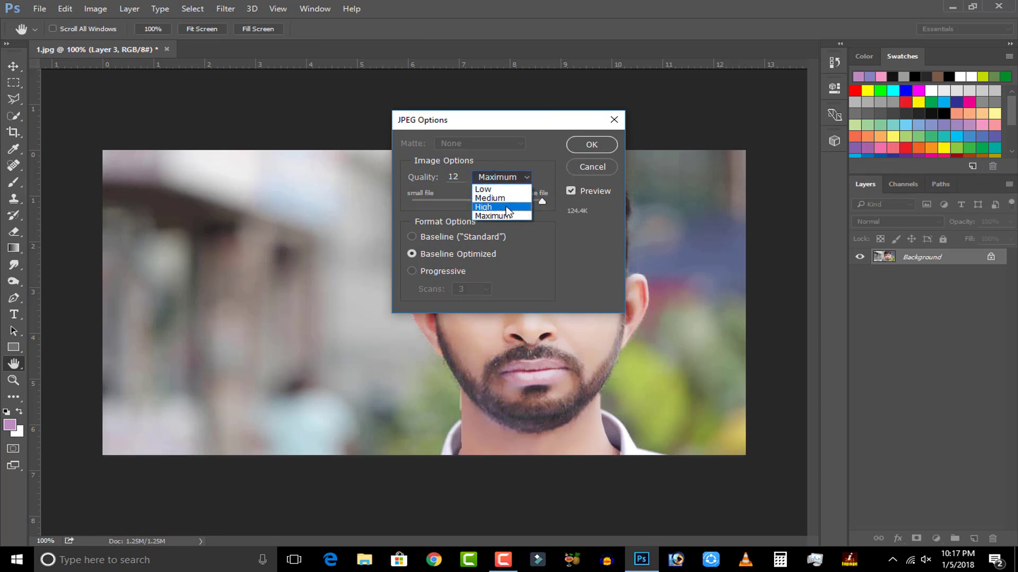
left_click(503, 208)
left_click(505, 179)
left_click(498, 214)
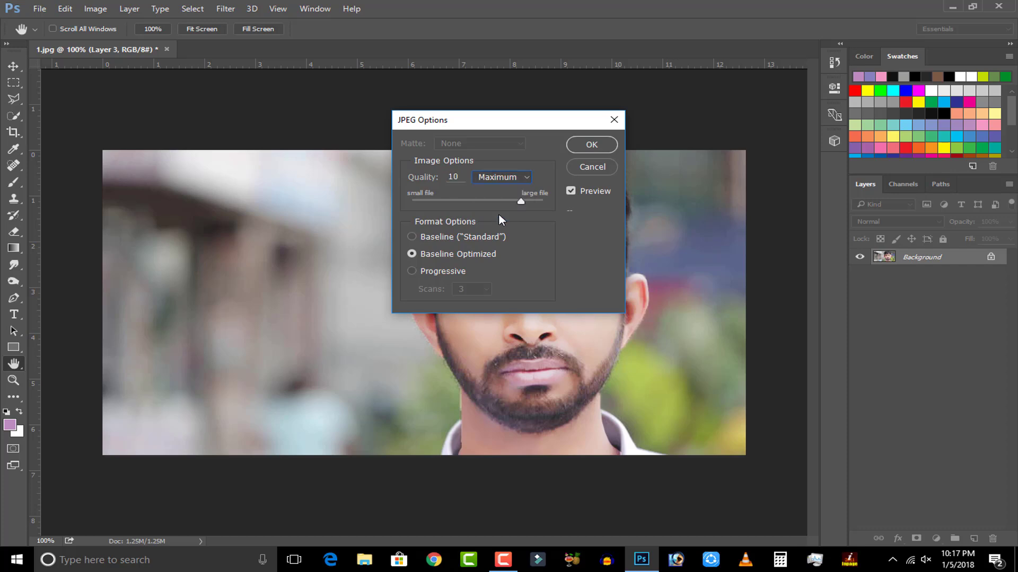
left_click_drag(521, 202, 616, 212)
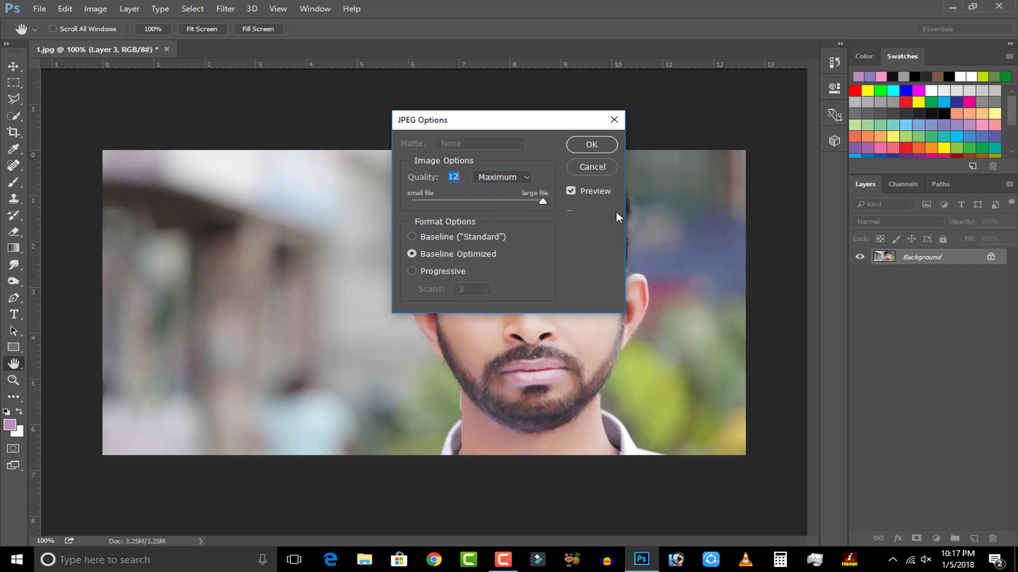
left_click(599, 146)
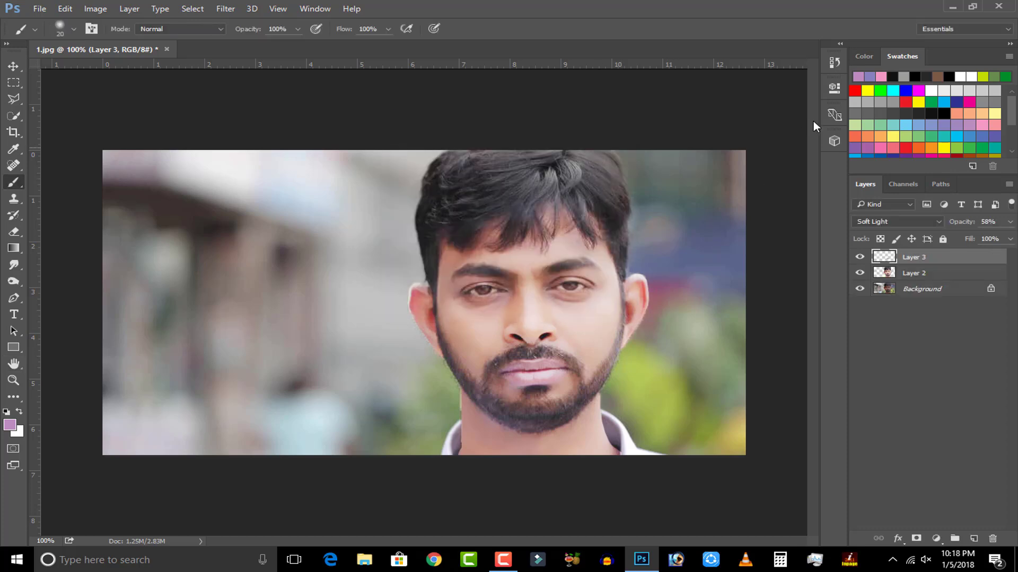
Check the desktop for the saved image 2, return to Photoshop, and delete Layer 3.
left_click(953, 6)
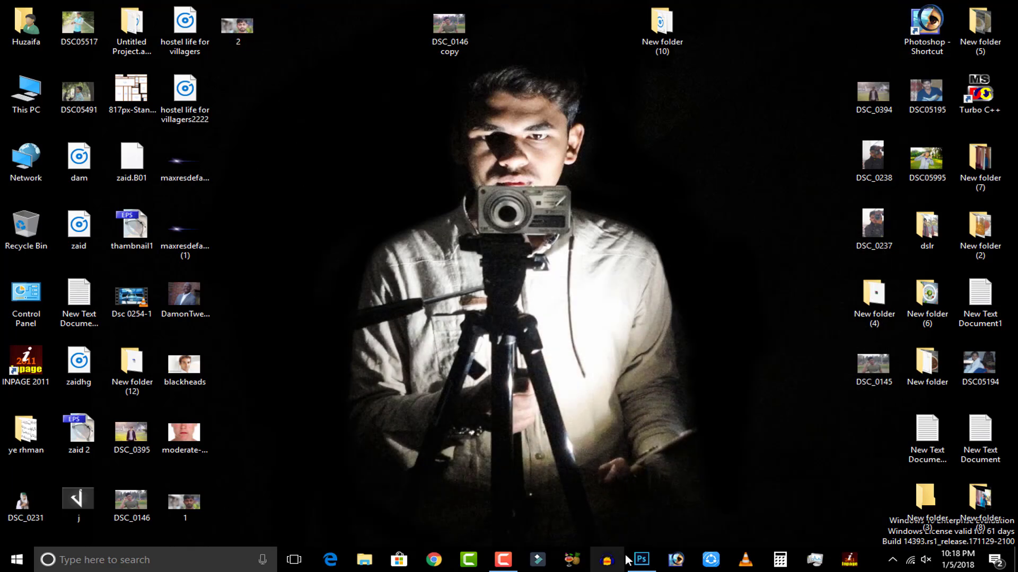
left_click(642, 559)
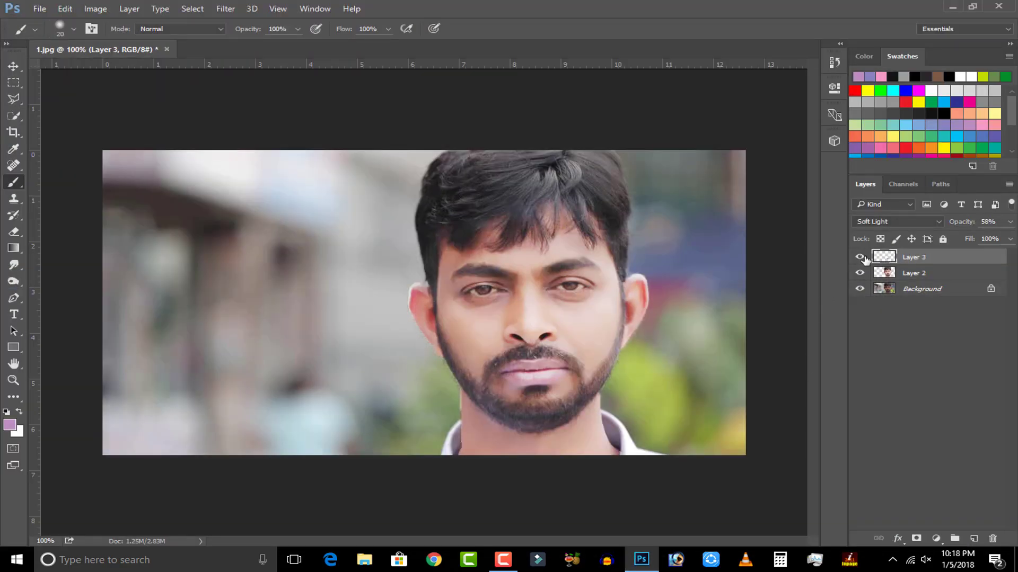
key("Delete")
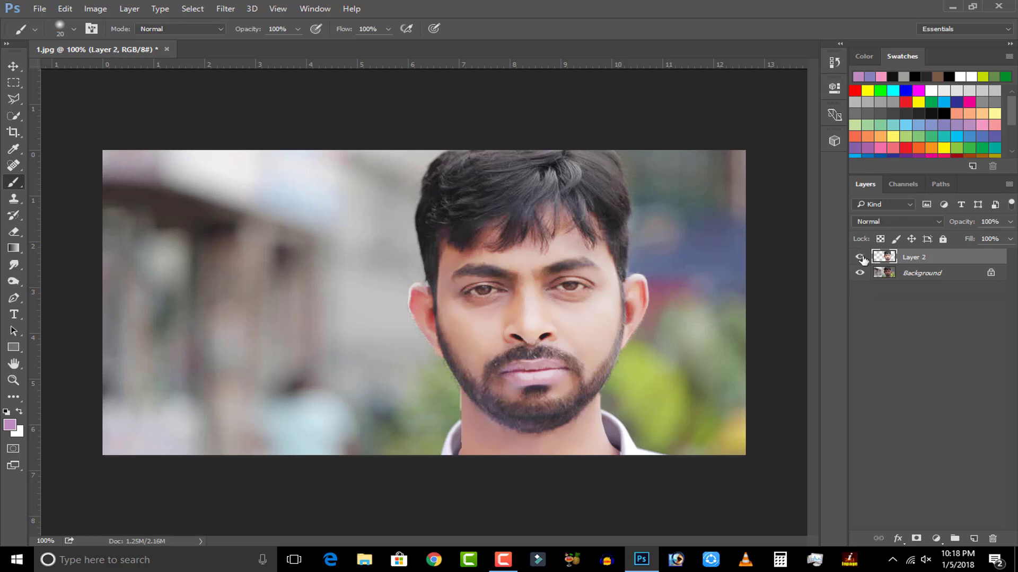
Compare the original and retouched face by repeatedly toggling Layer 2's visibility, leaving the layer visible.
left_click(861, 258)
left_click(860, 258)
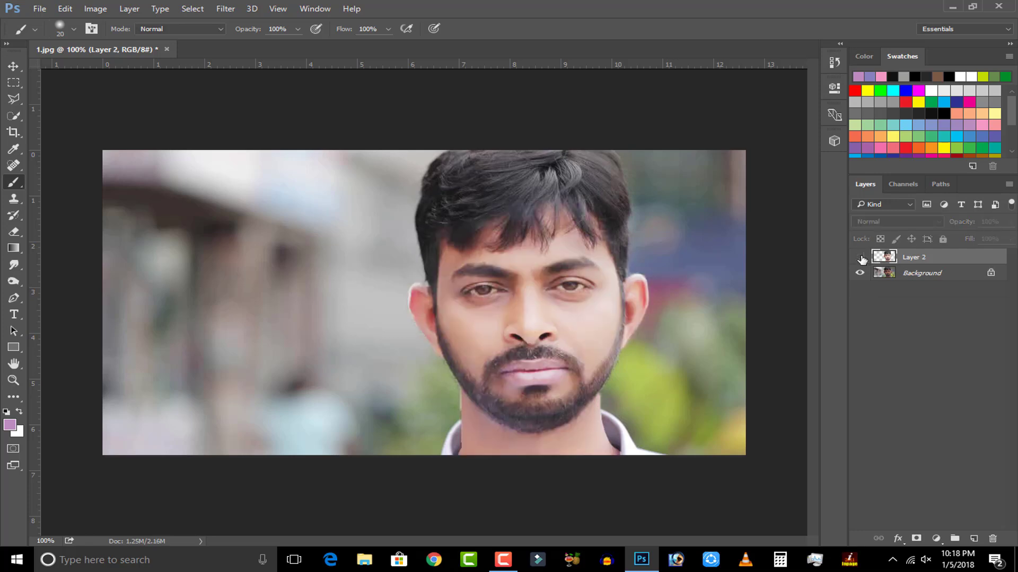
left_click(860, 257)
left_click(860, 258)
left_click(860, 258)
left_click(860, 258)
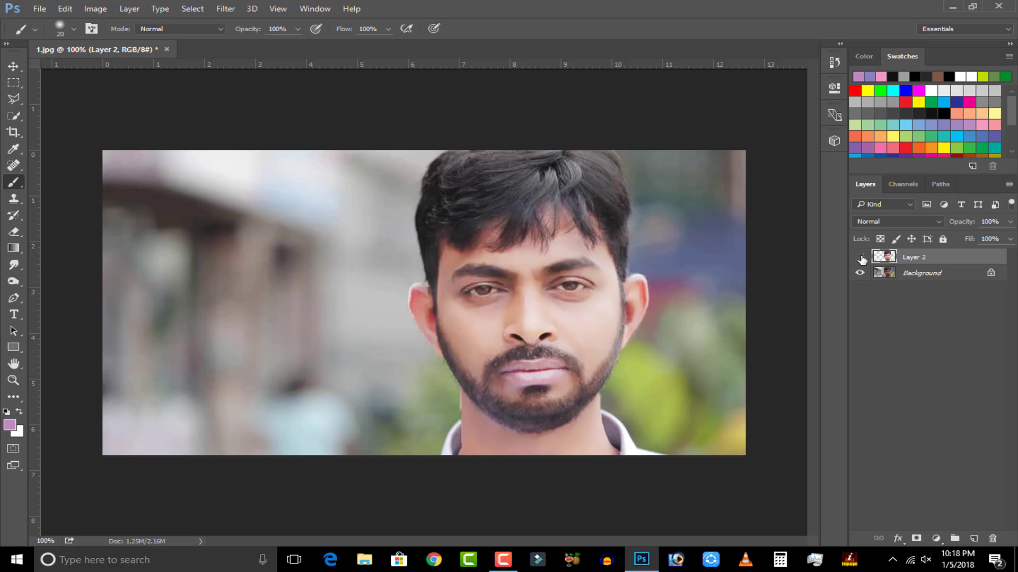
left_click(860, 257)
left_click(860, 258)
left_click(860, 257)
left_click(860, 258)
left_click(861, 258)
left_click(860, 258)
left_click(860, 257)
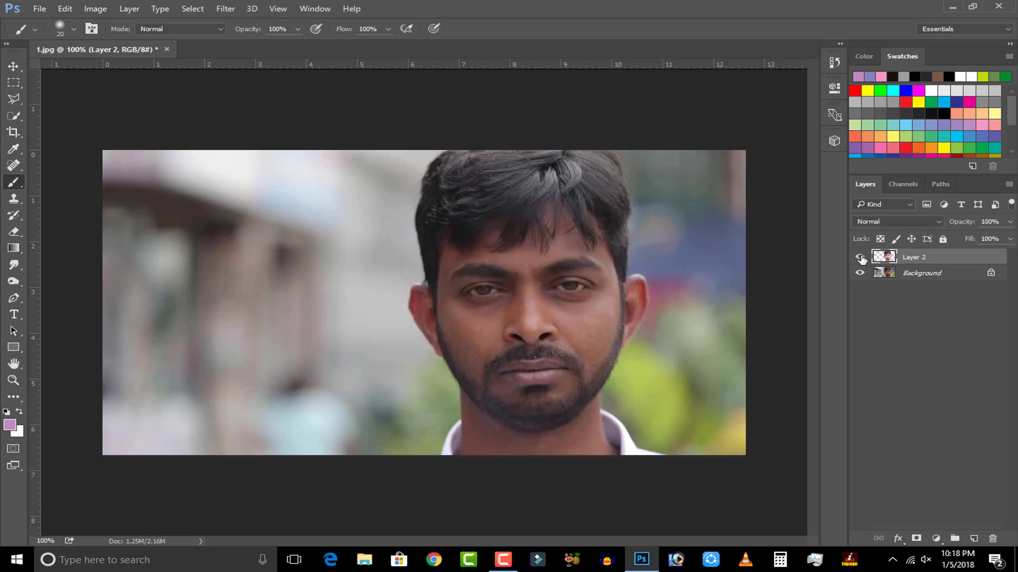
left_click(861, 257)
left_click(860, 258)
left_click(860, 257)
left_click(861, 258)
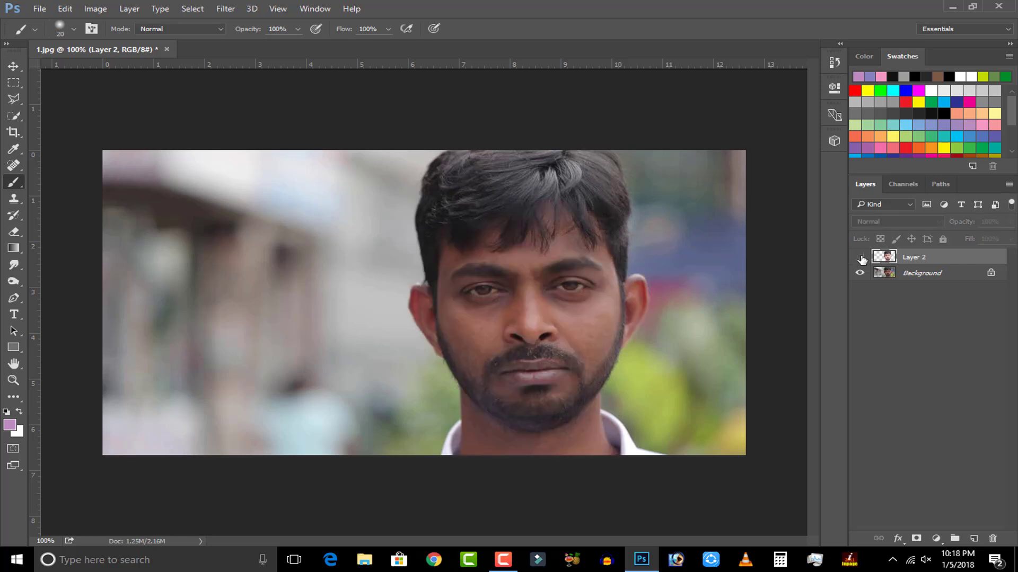
left_click(861, 258)
left_click(860, 257)
left_click(861, 258)
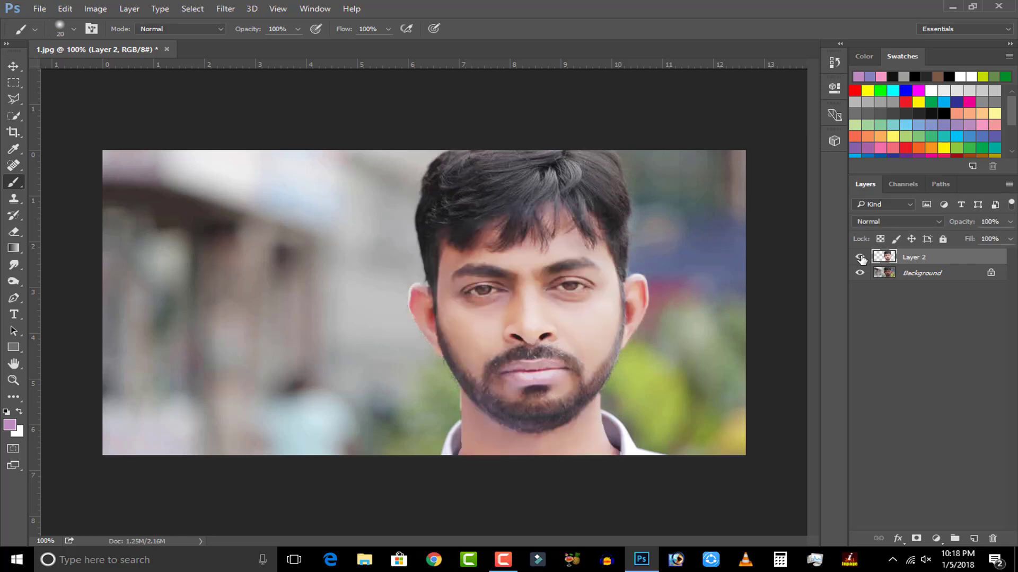
left_click(860, 258)
left_click(860, 258)
left_click(860, 258)
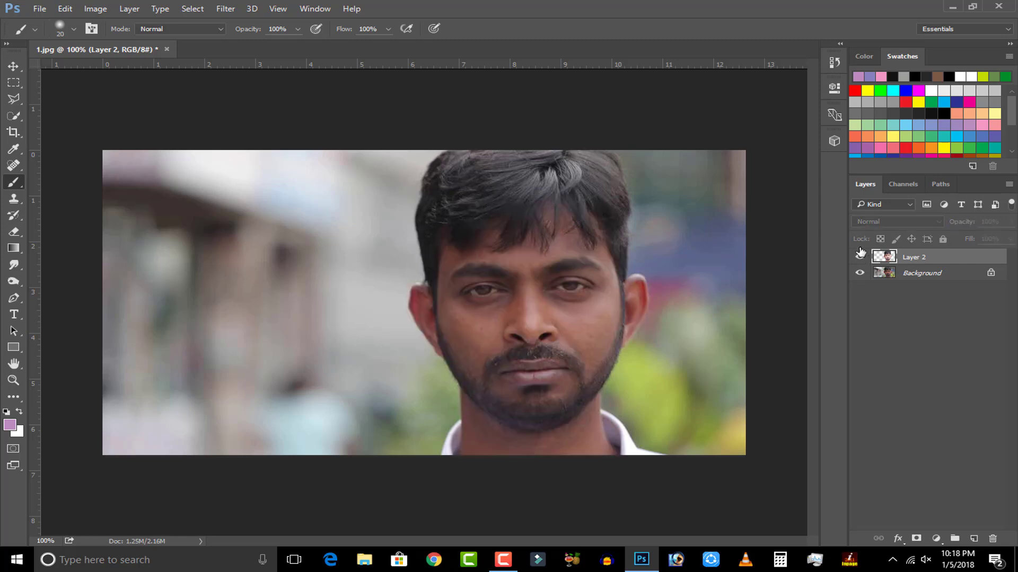
left_click(860, 260)
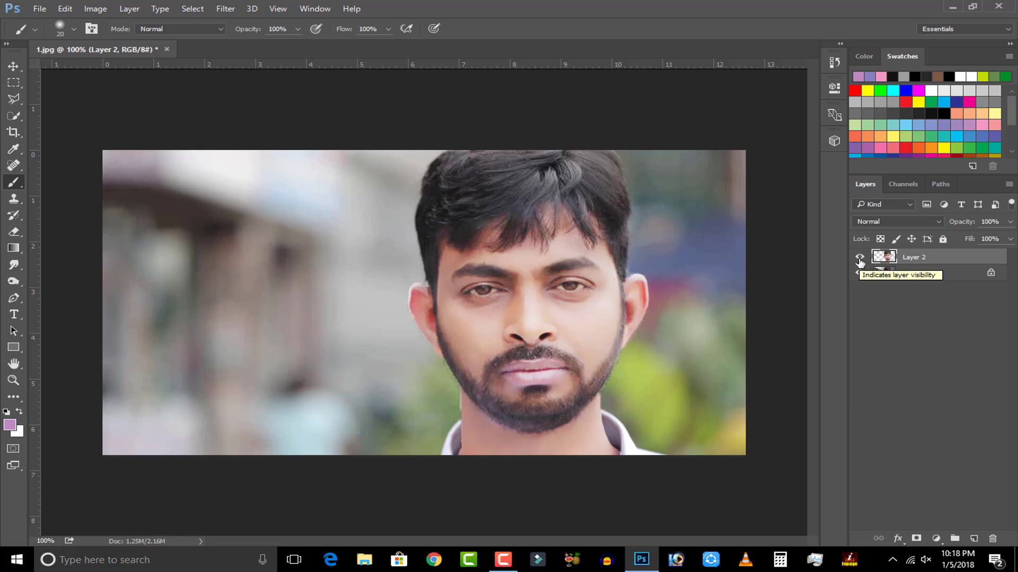
left_click(860, 259)
left_click(861, 260)
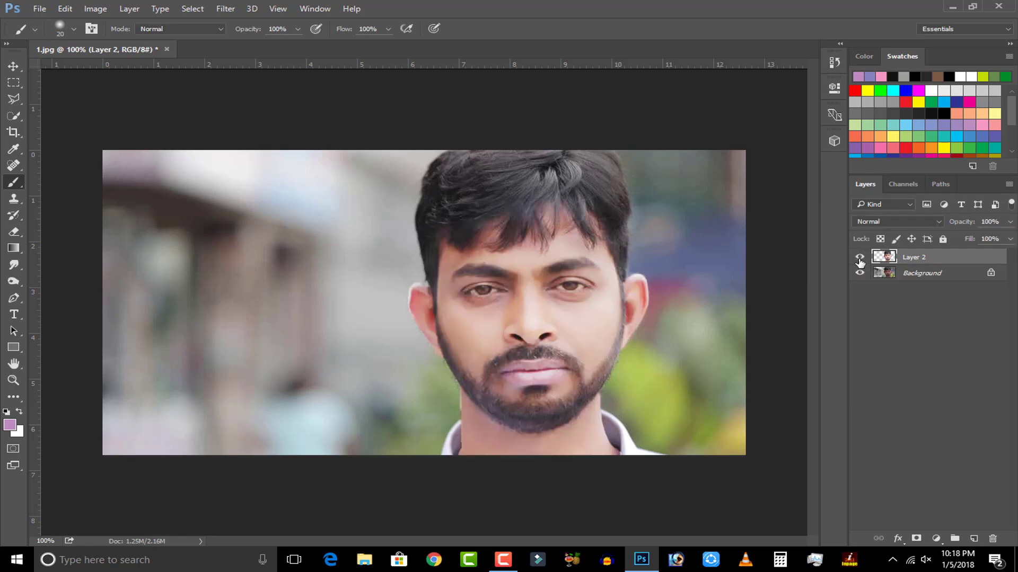